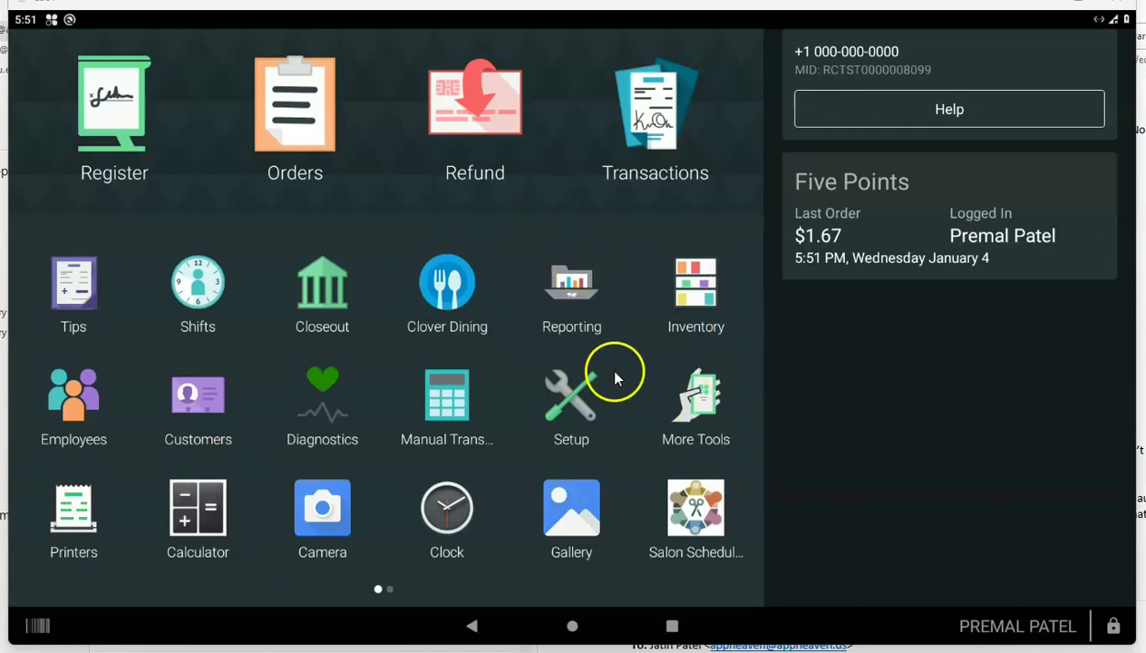
Launch Clover's Inventory app to reach its Categories list
left_click(691, 286)
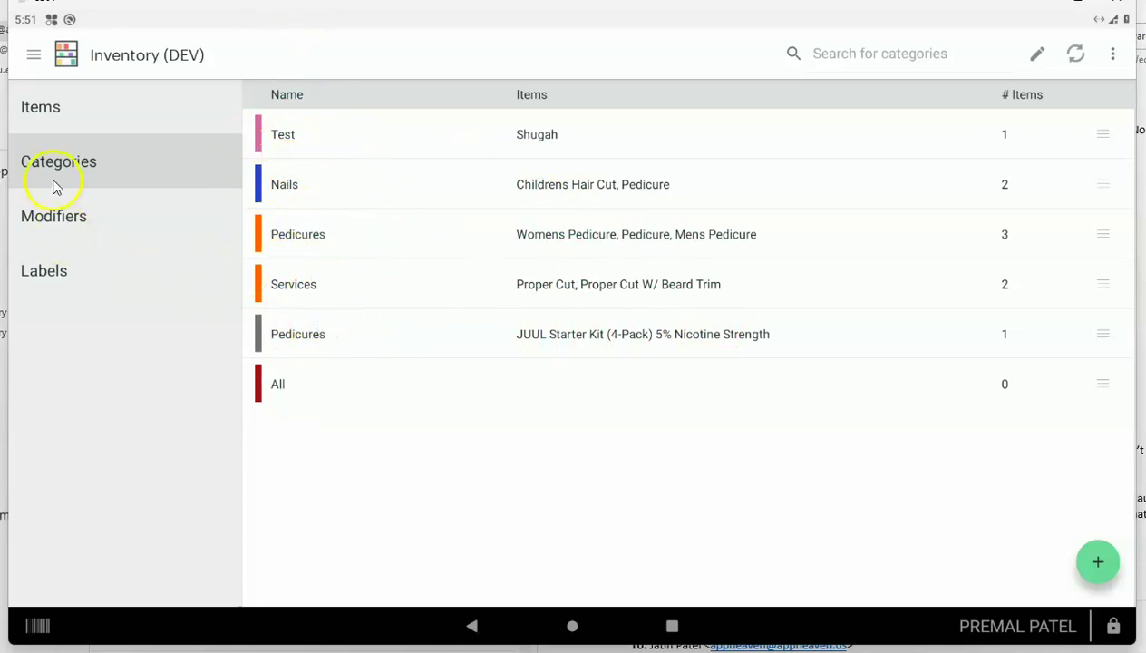
Add a new inventory category named 'Restricted Nicotine'
left_click(51, 116)
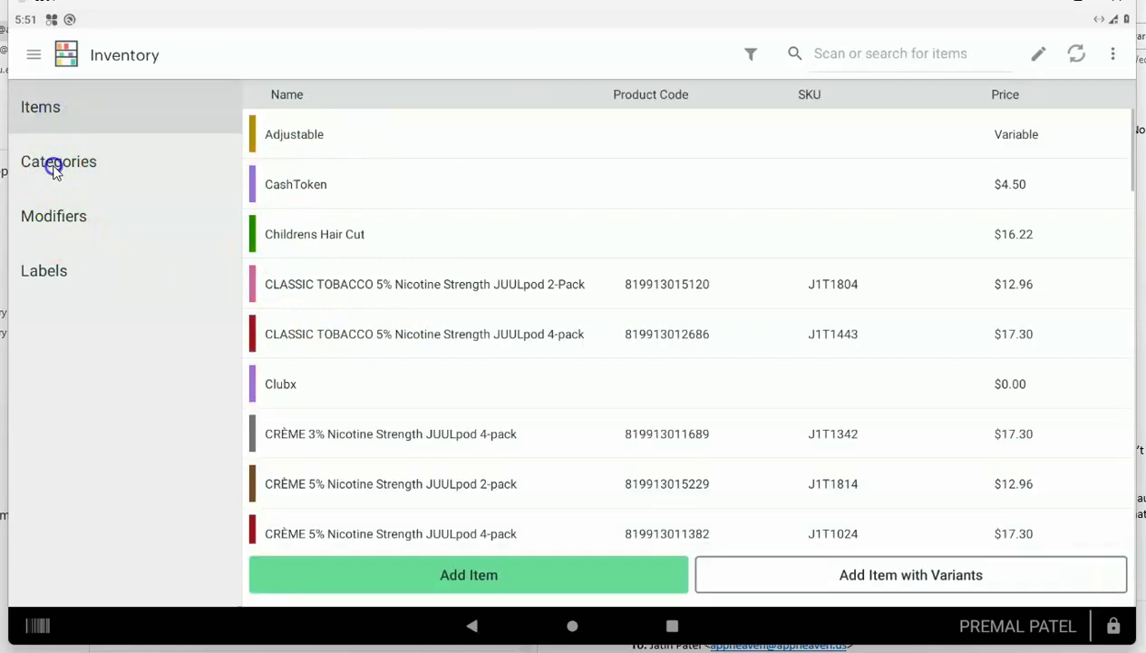
left_click(52, 163)
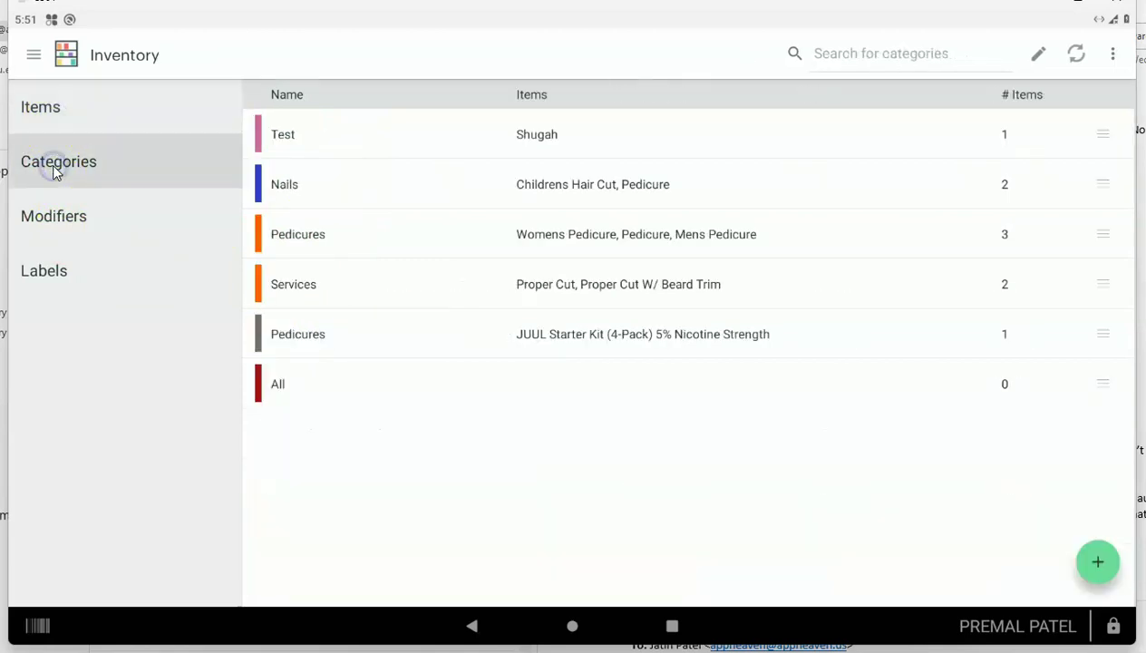
left_click(1100, 564)
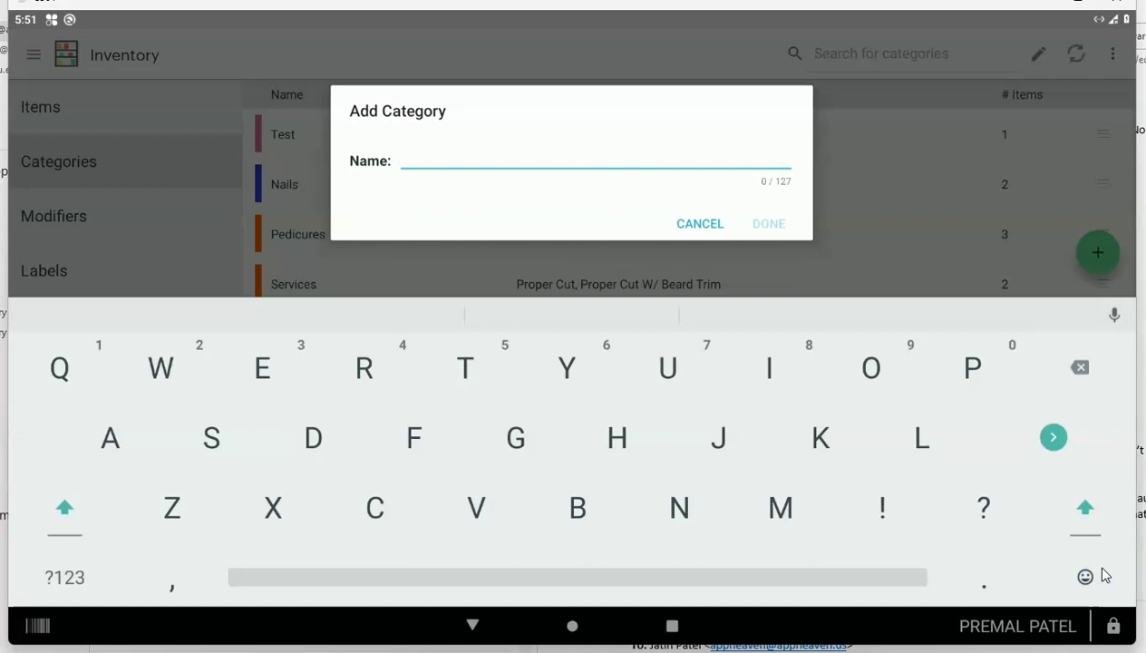
type("Restricted Nicotine")
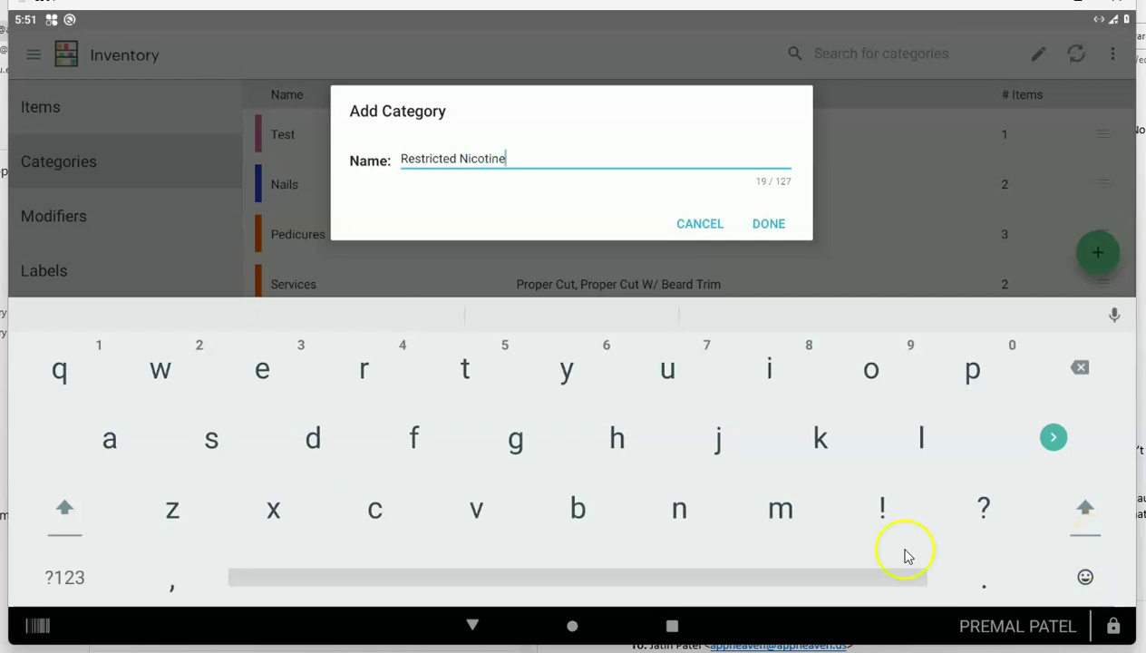
left_click(768, 227)
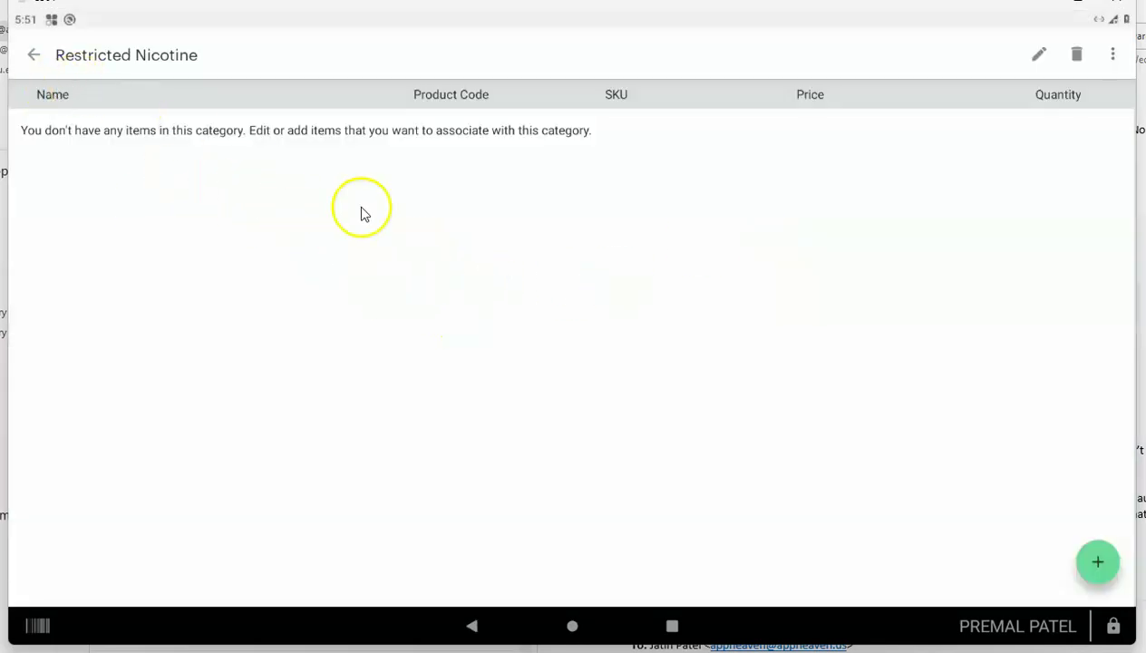
Tick CLASSIC TOBACCO, CRÈME and CUCUMBER 3% JUULpod packs for Restricted Nicotine
left_click(1040, 56)
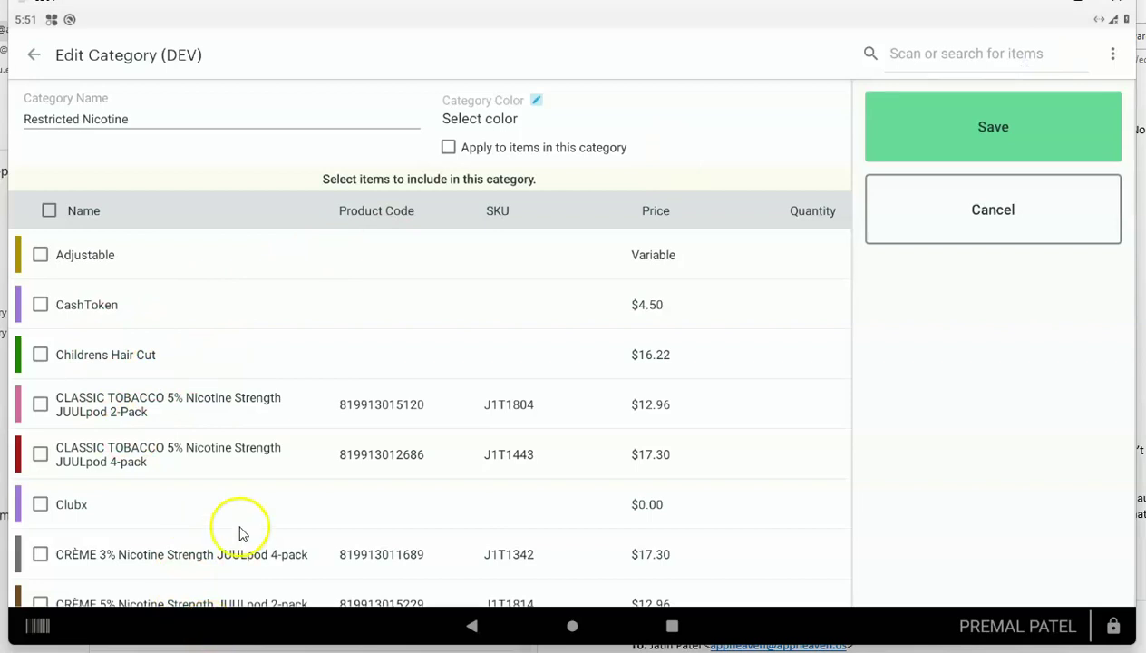
left_click(44, 408)
left_click(40, 455)
left_click(42, 557)
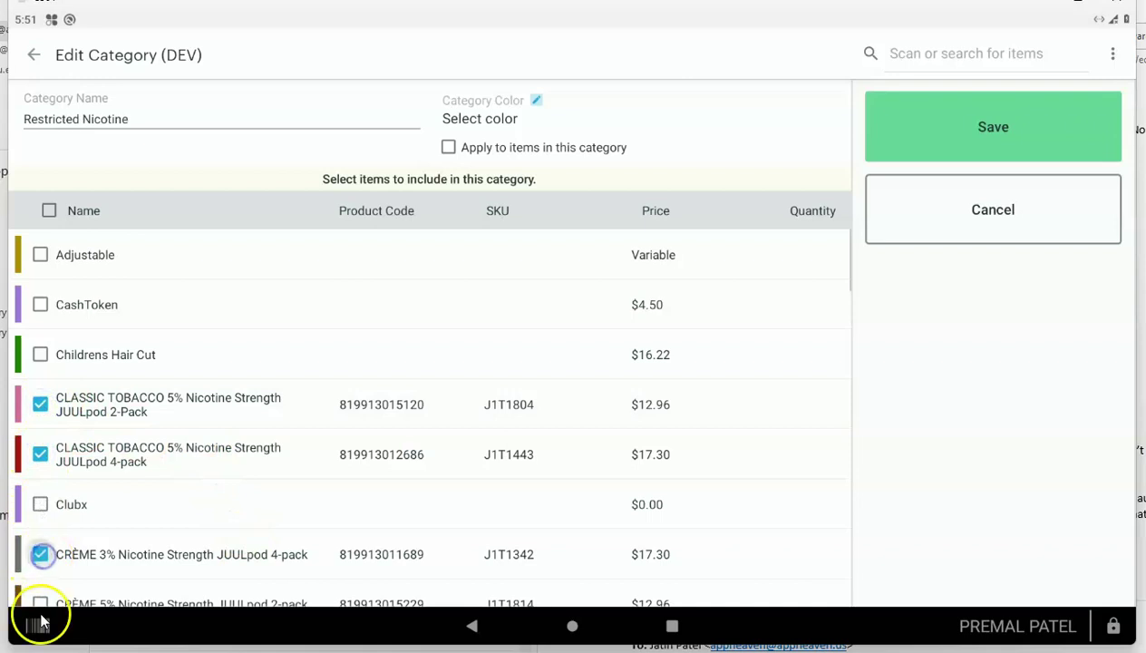
left_click(38, 602)
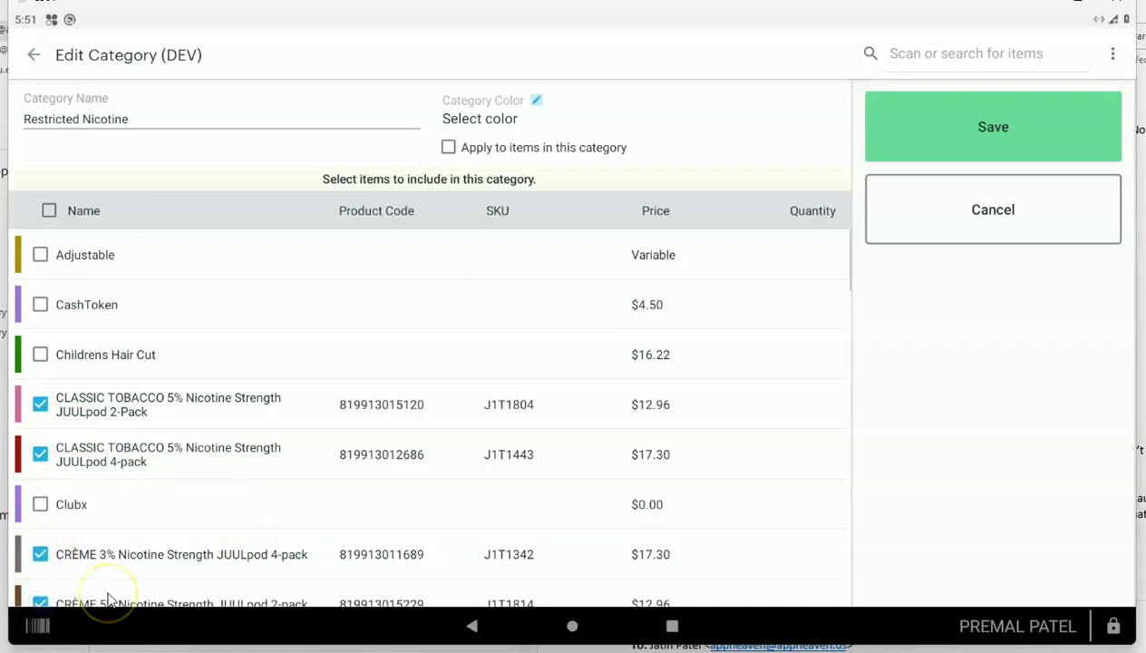
scroll(107, 599, "down", 4)
left_click(40, 438)
left_click(37, 489)
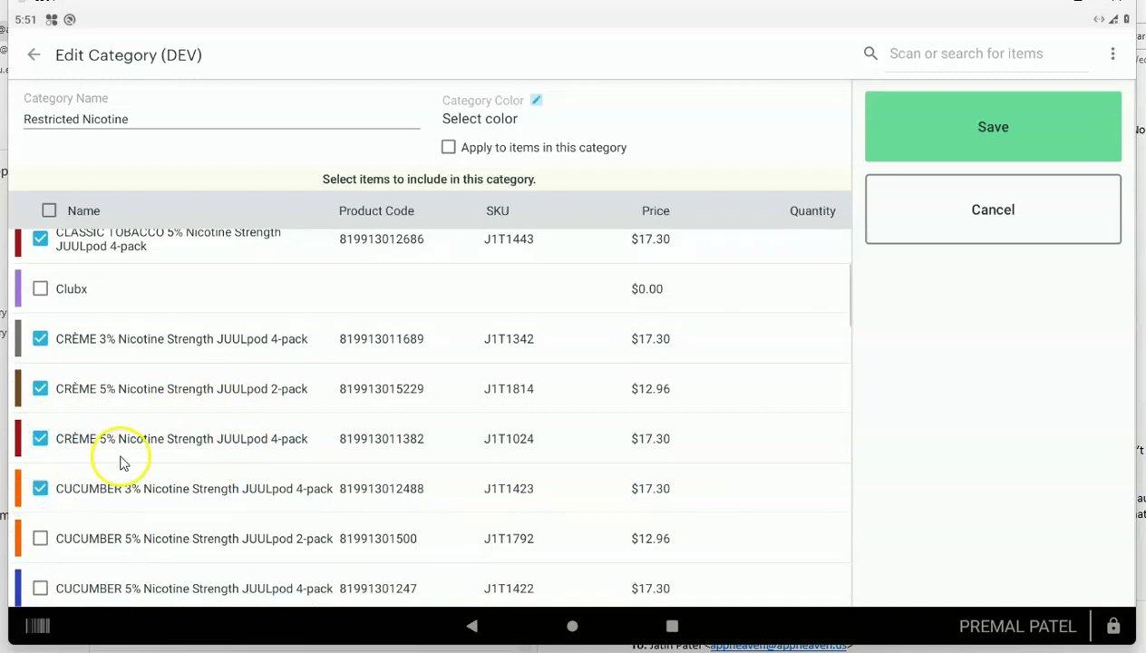
Select all items, then exclude Adjustable, CashToken, Childrens Hair Cut and Clubx
left_click(49, 211)
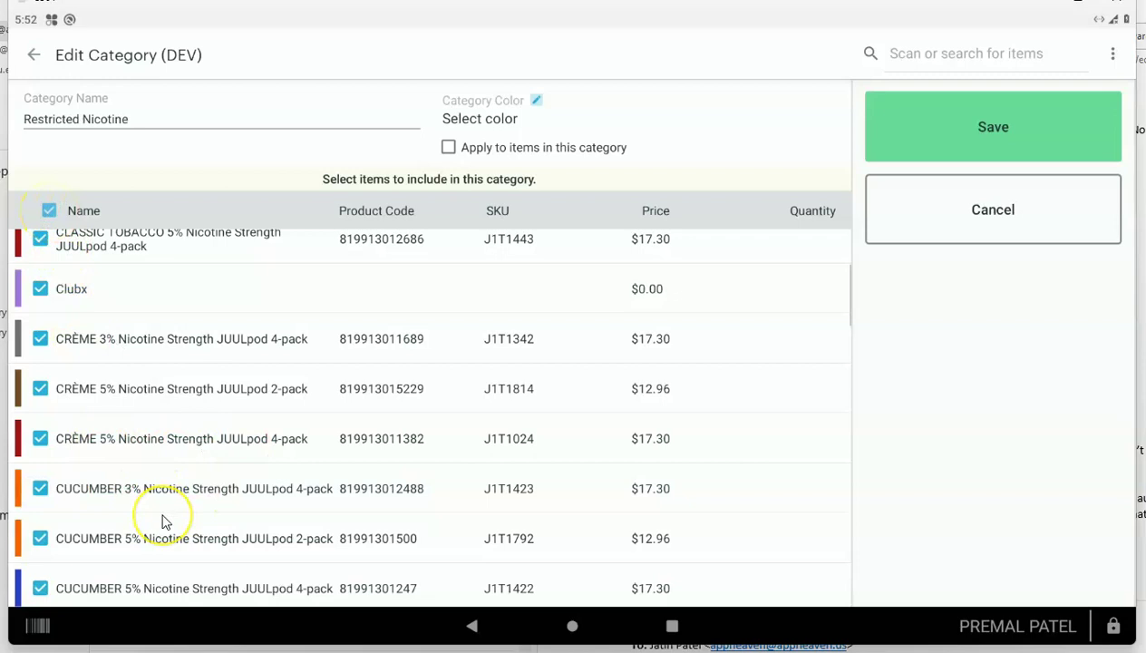
scroll(161, 522, "down", 3)
scroll(162, 521, "up", 5)
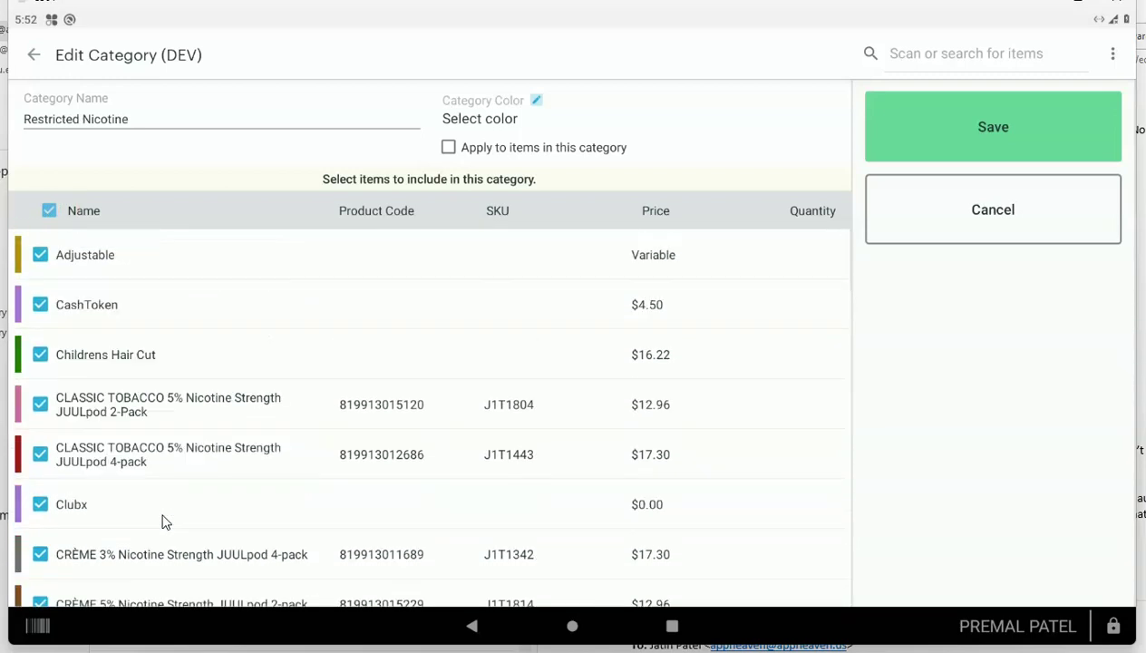
left_click(41, 257)
left_click(40, 305)
left_click(40, 355)
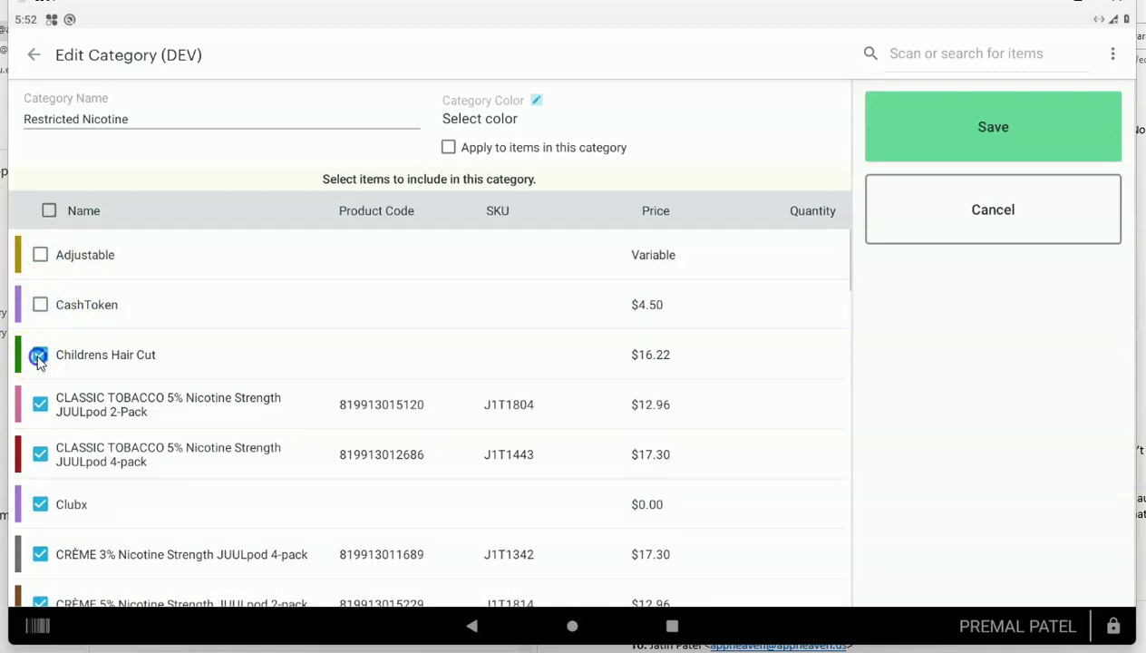
left_click(40, 504)
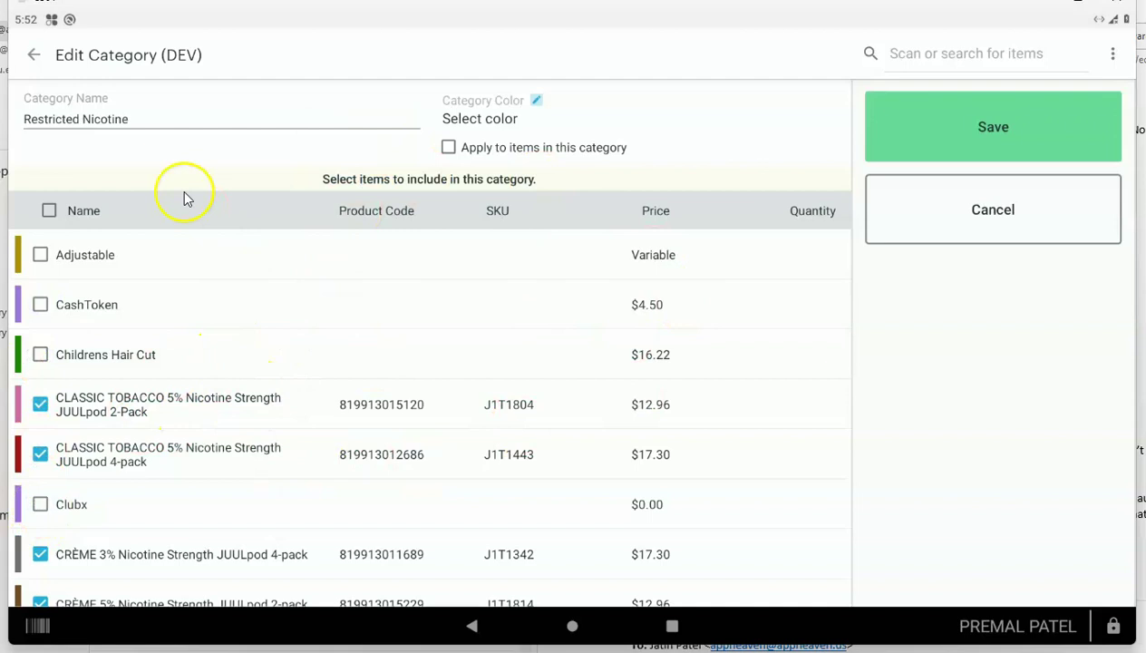
Save Restricted Nicotine with its 42 nicotine items and return to Categories
left_click(933, 127)
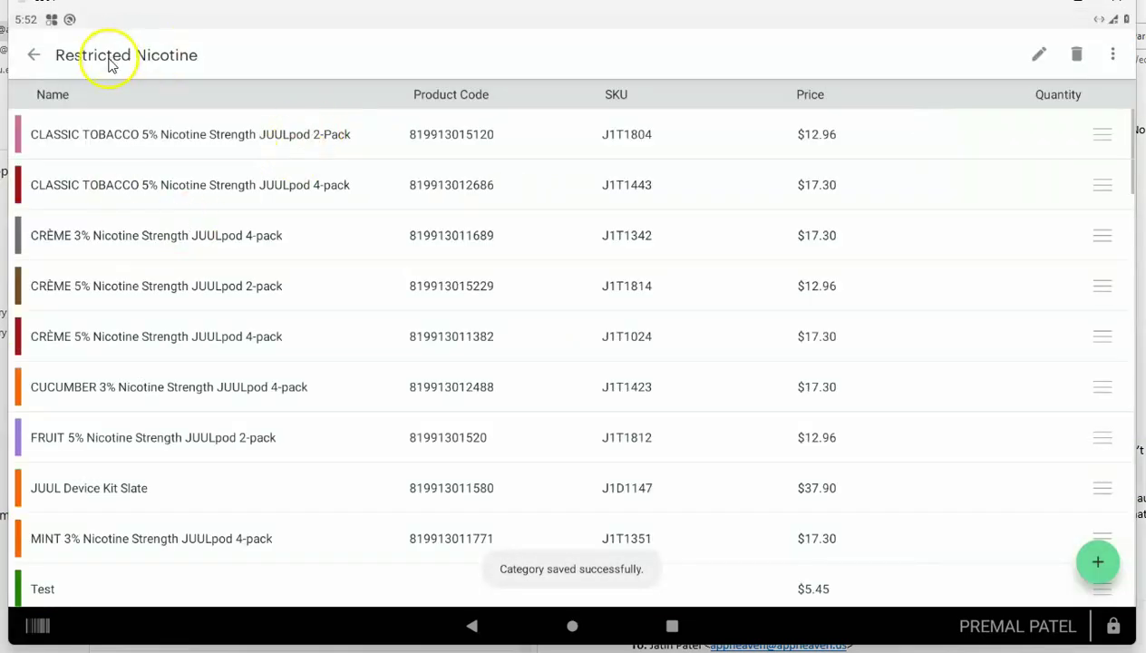
left_click(33, 54)
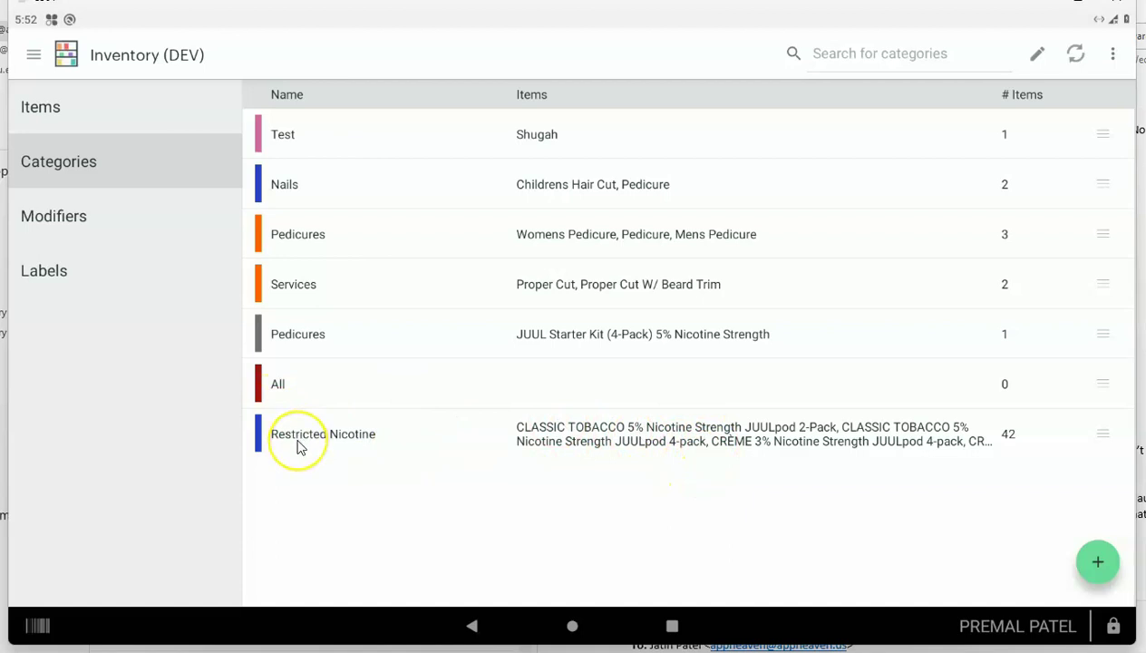
left_click_drag(300, 446, 617, 447)
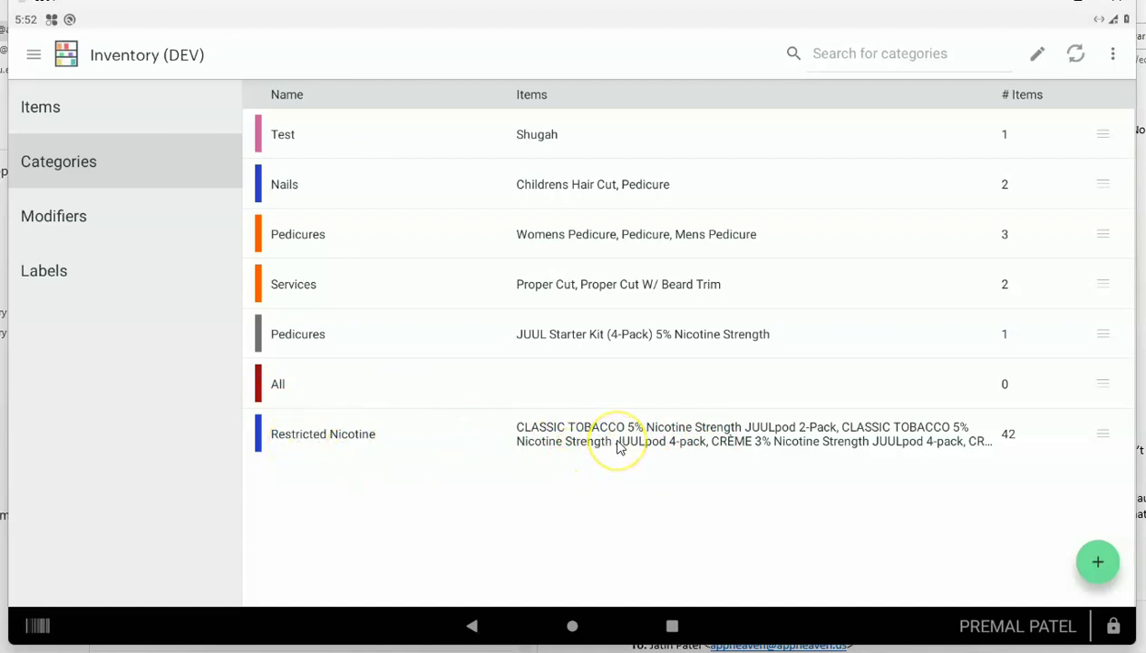
left_click_drag(287, 421, 317, 449)
left_click_drag(318, 449, 220, 254)
left_click_drag(409, 466, 502, 490)
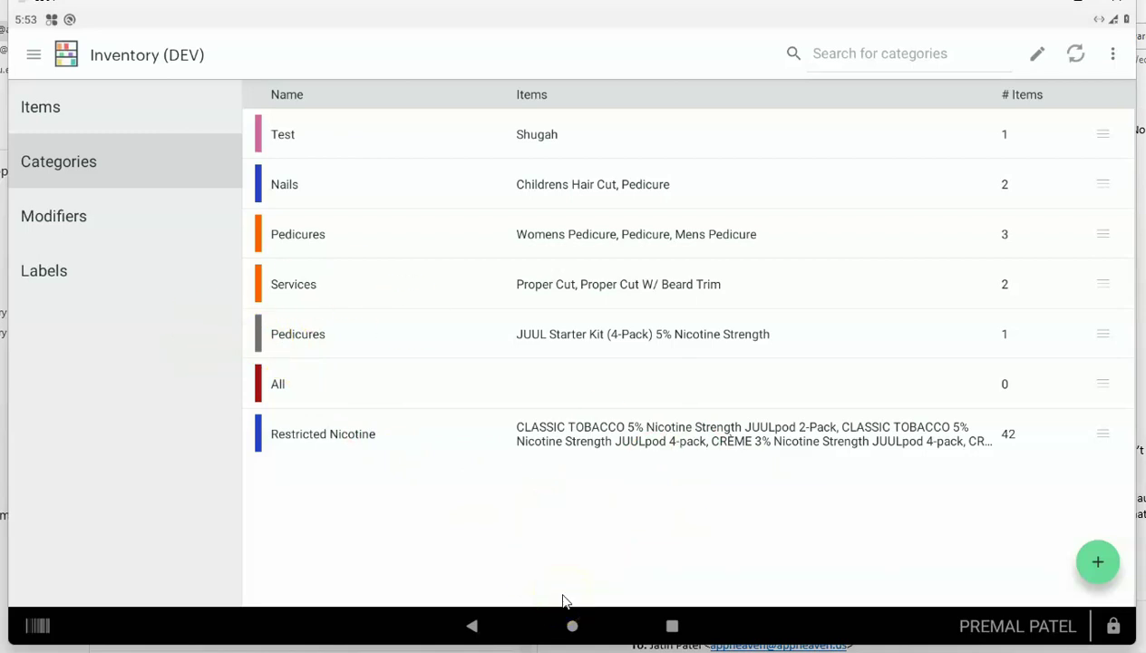
Switch to AgeVerification Professional and start a new age restriction, acknowledging the setup notes
left_click(573, 626)
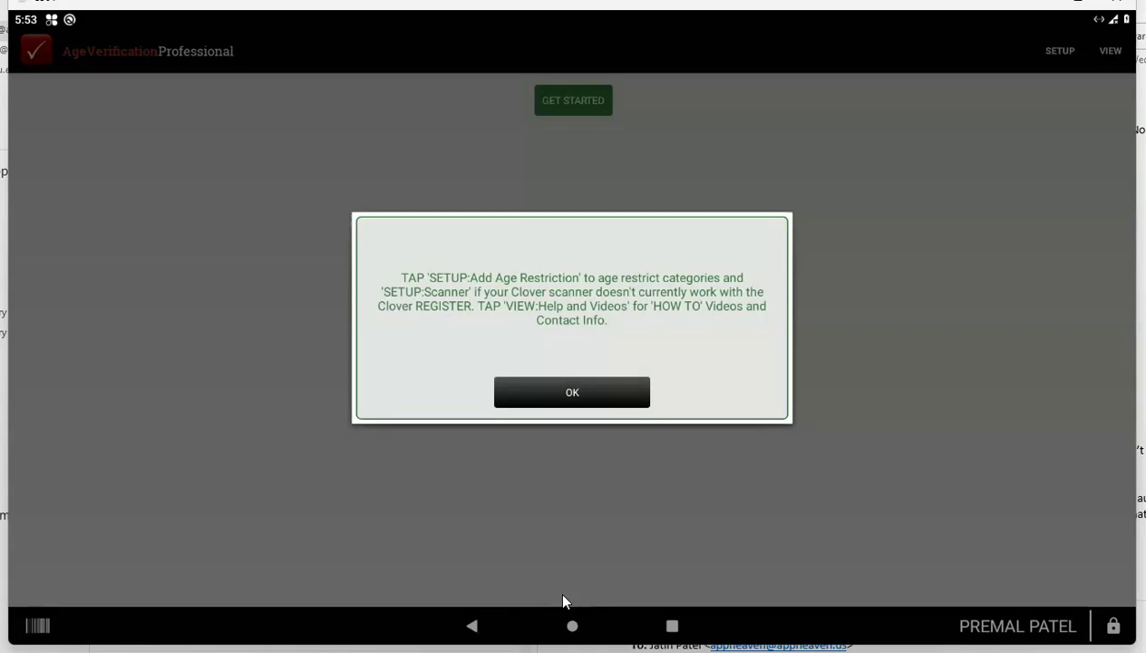
left_click(582, 393)
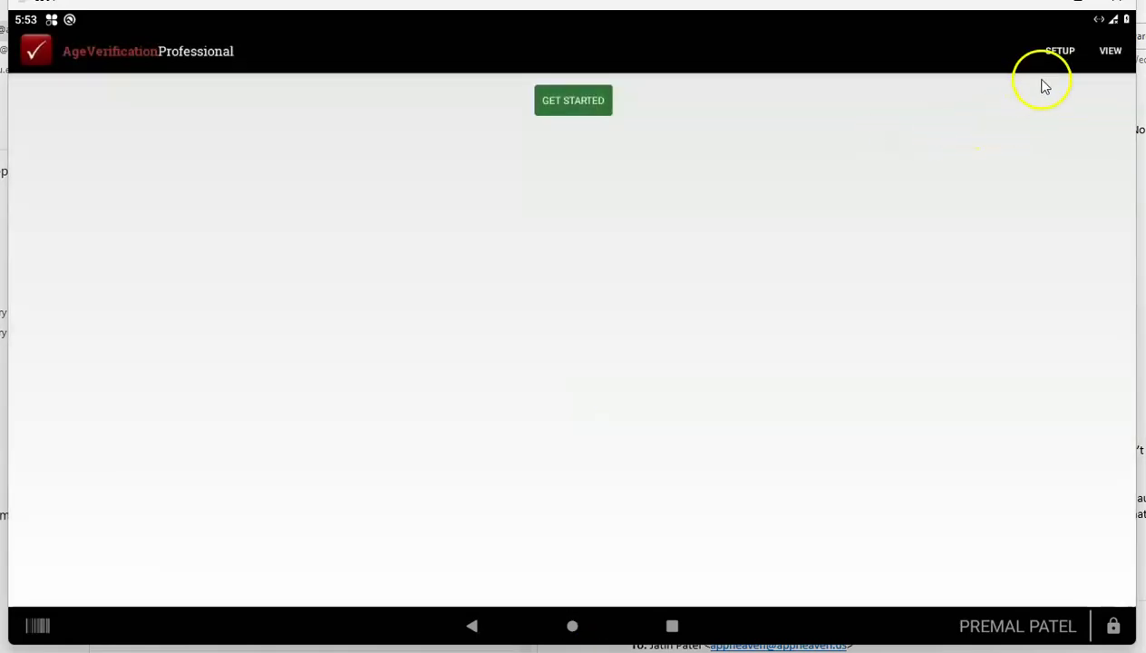
left_click(1063, 55)
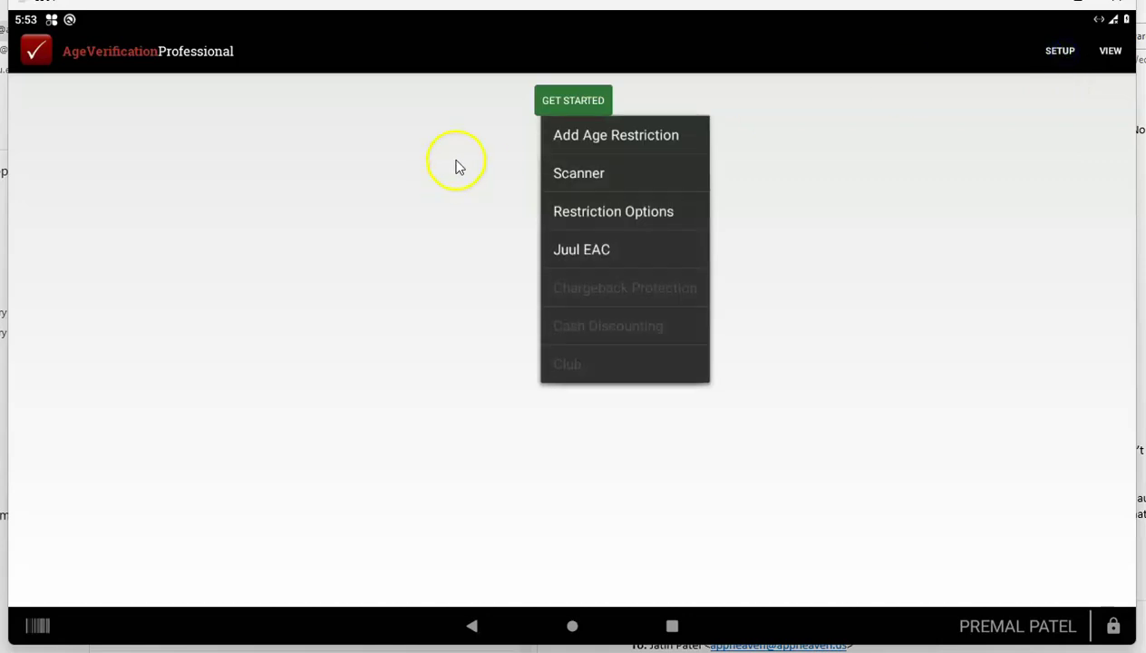
left_click(626, 134)
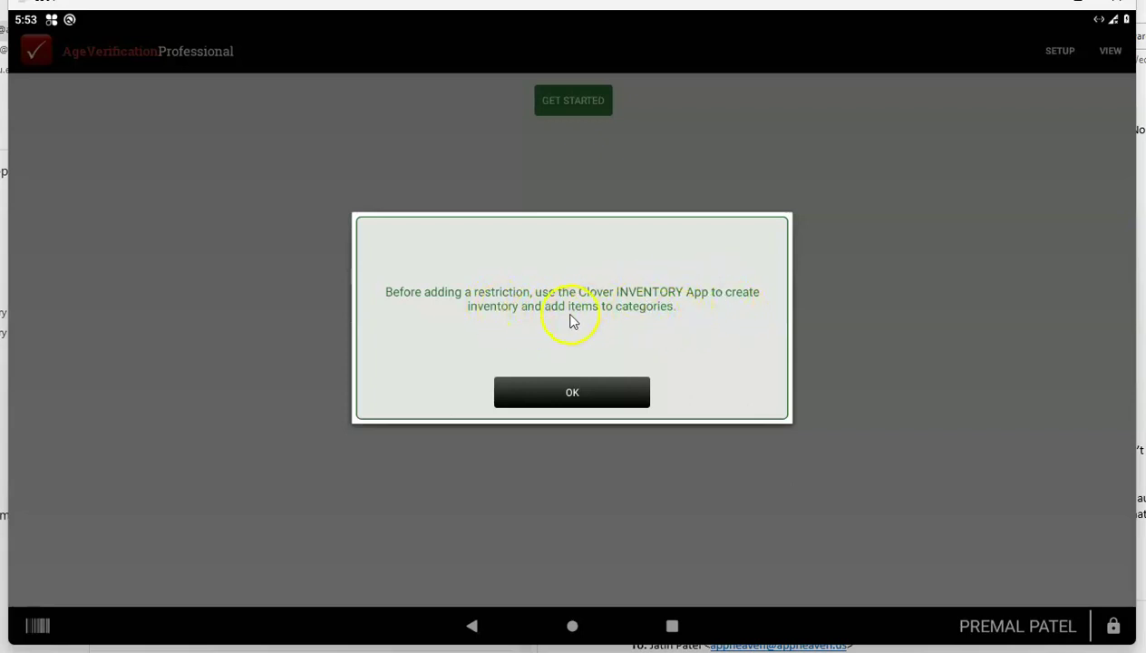
left_click(585, 388)
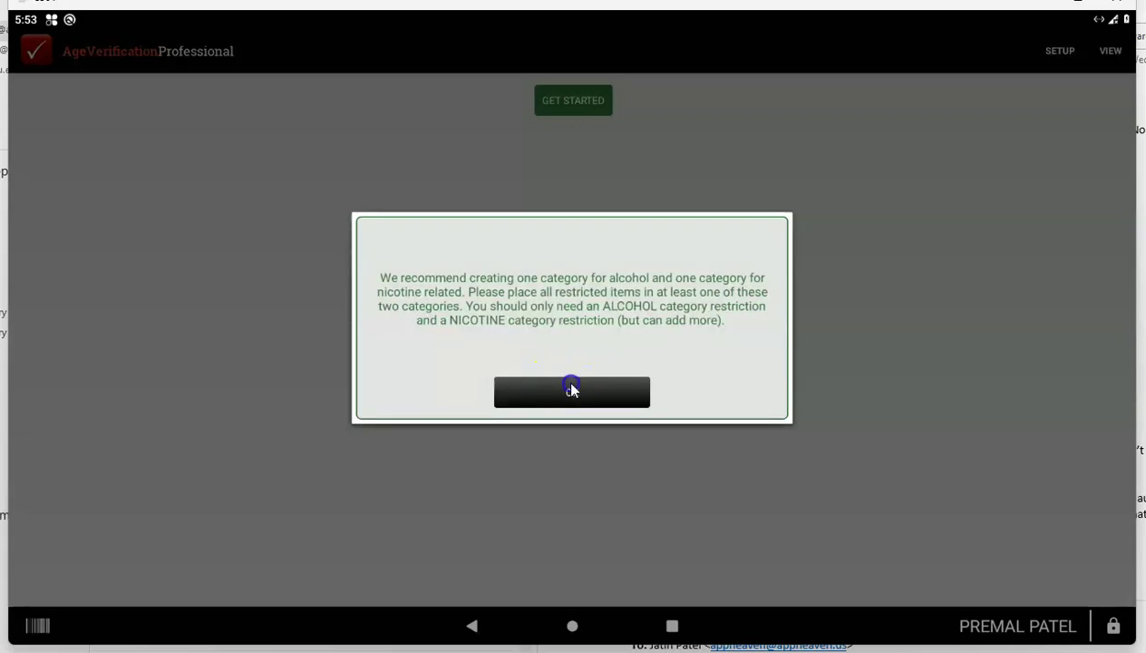
left_click(572, 390)
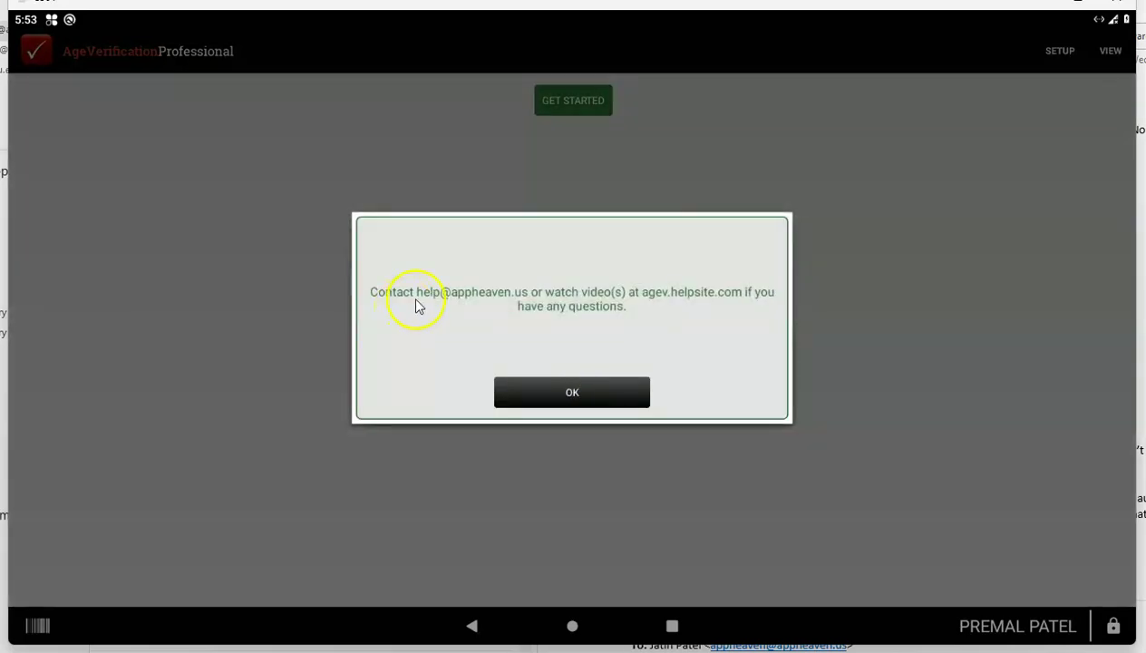
Limit the restriction to RESTRICTED NICOTINE only, dropping NAILS and PEDICURES
left_click(575, 393)
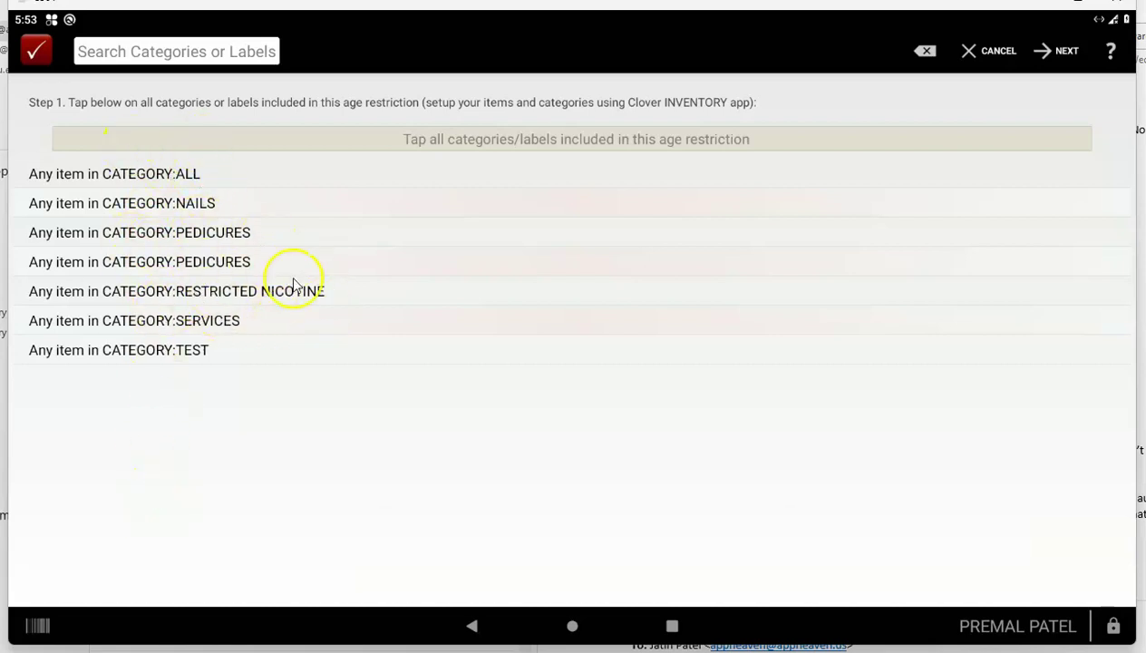
left_click(149, 300)
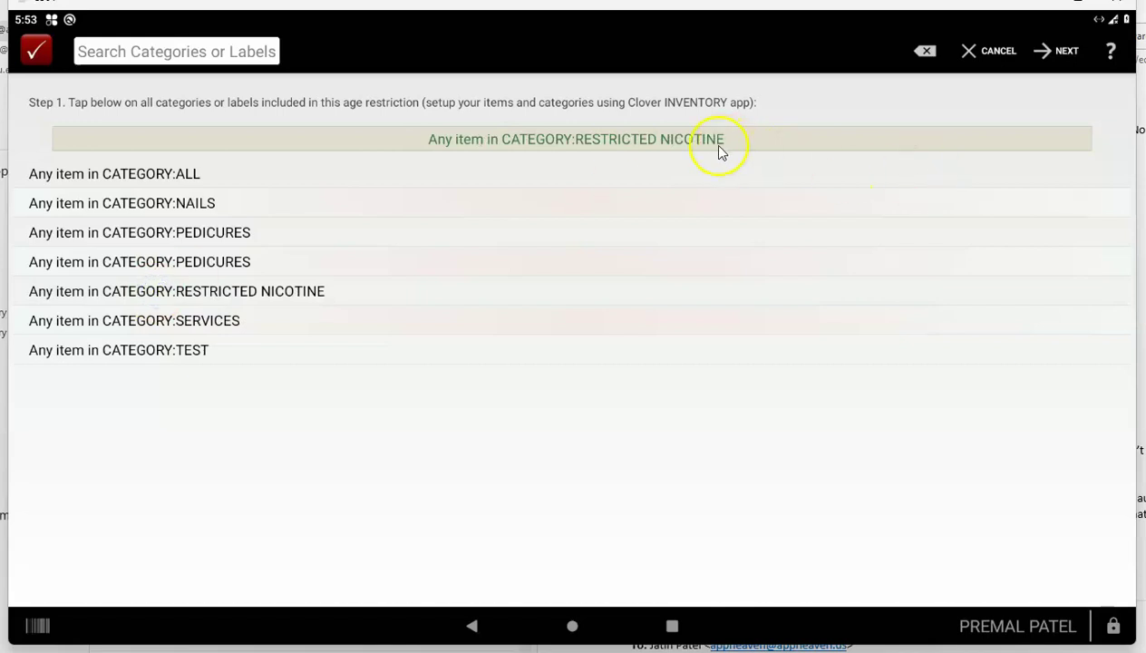
left_click(171, 199)
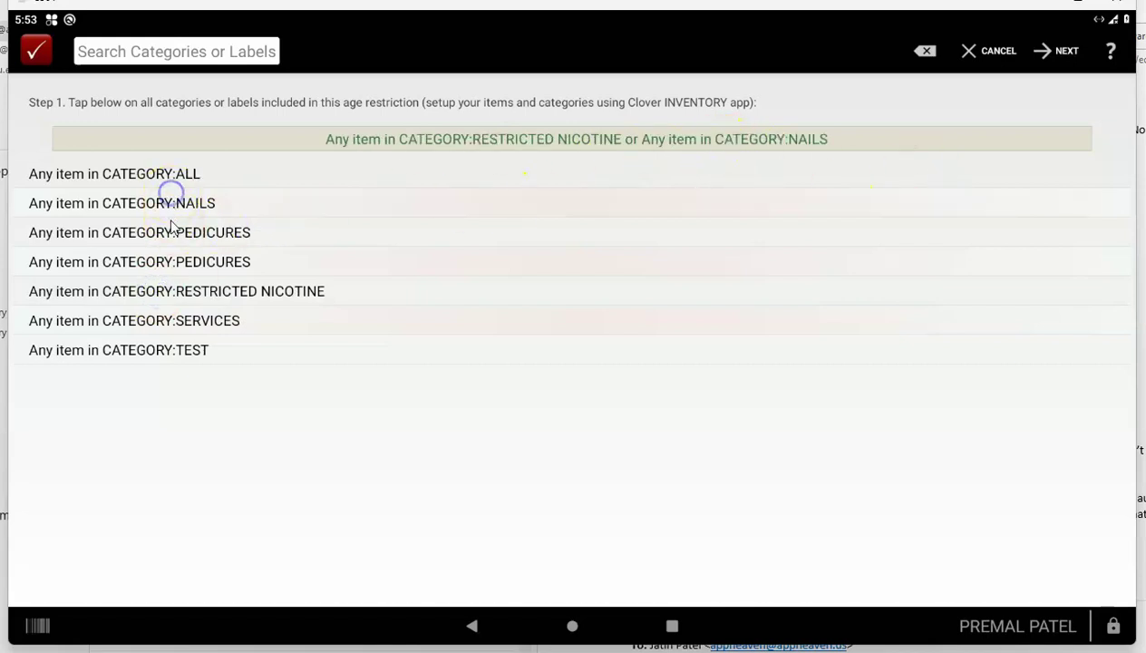
left_click(169, 232)
left_click(168, 295)
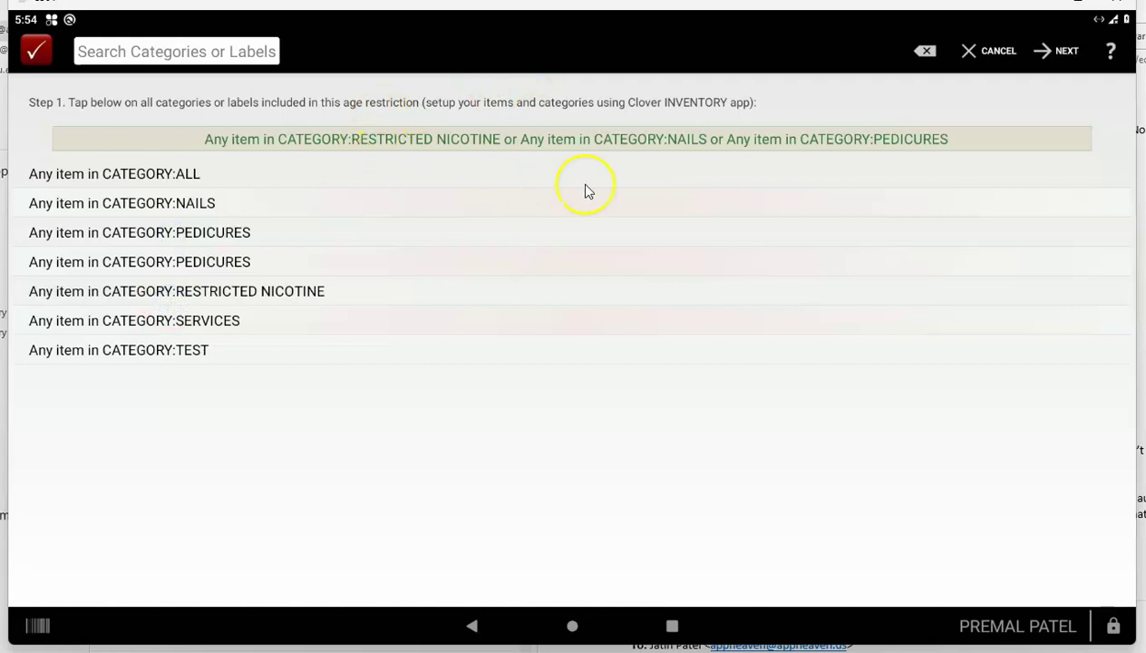
left_click(925, 51)
left_click(925, 51)
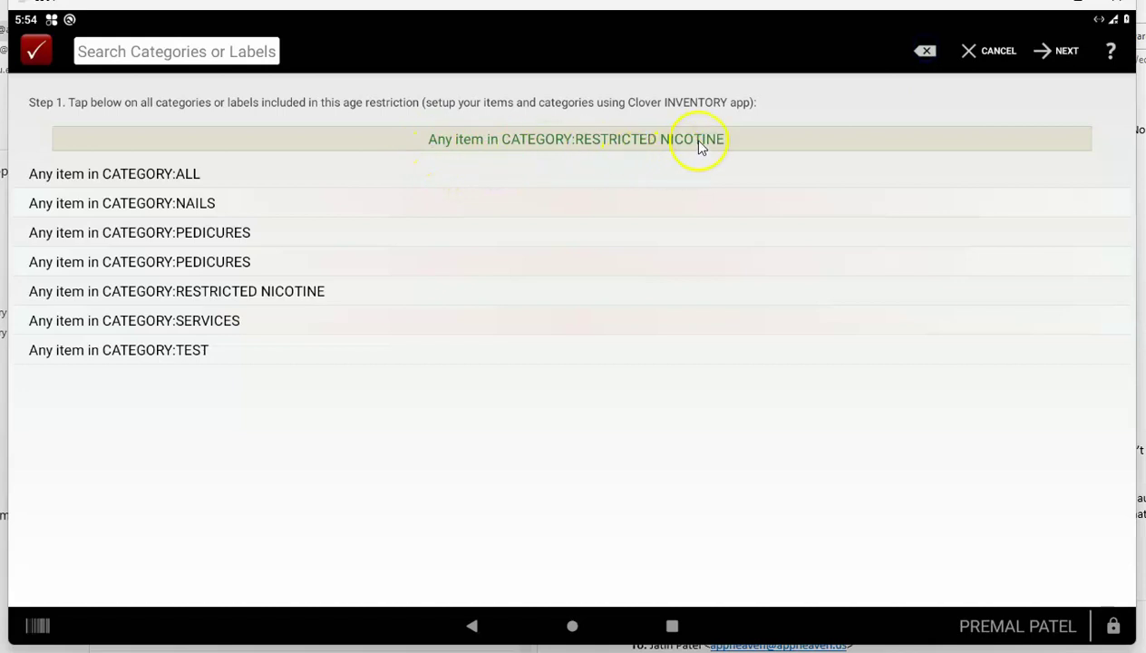
left_click(1048, 55)
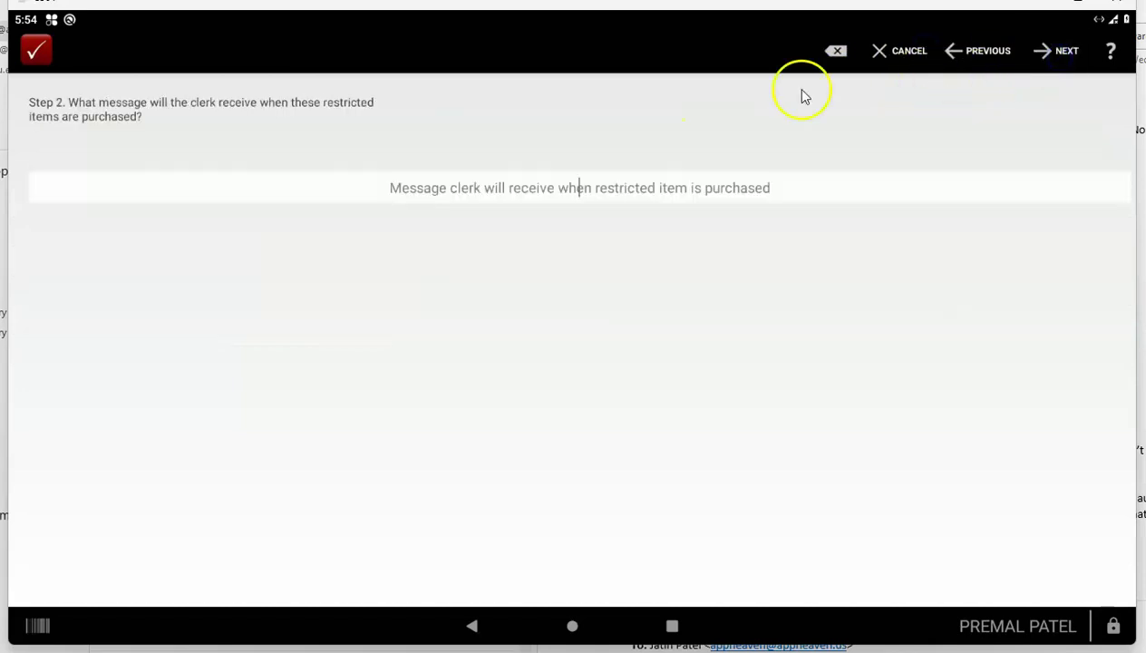
Set clerk message 'Please Check ID', keep age 21, and save as 'Nicotine 1'
left_click(456, 193)
type("Please Check ID")
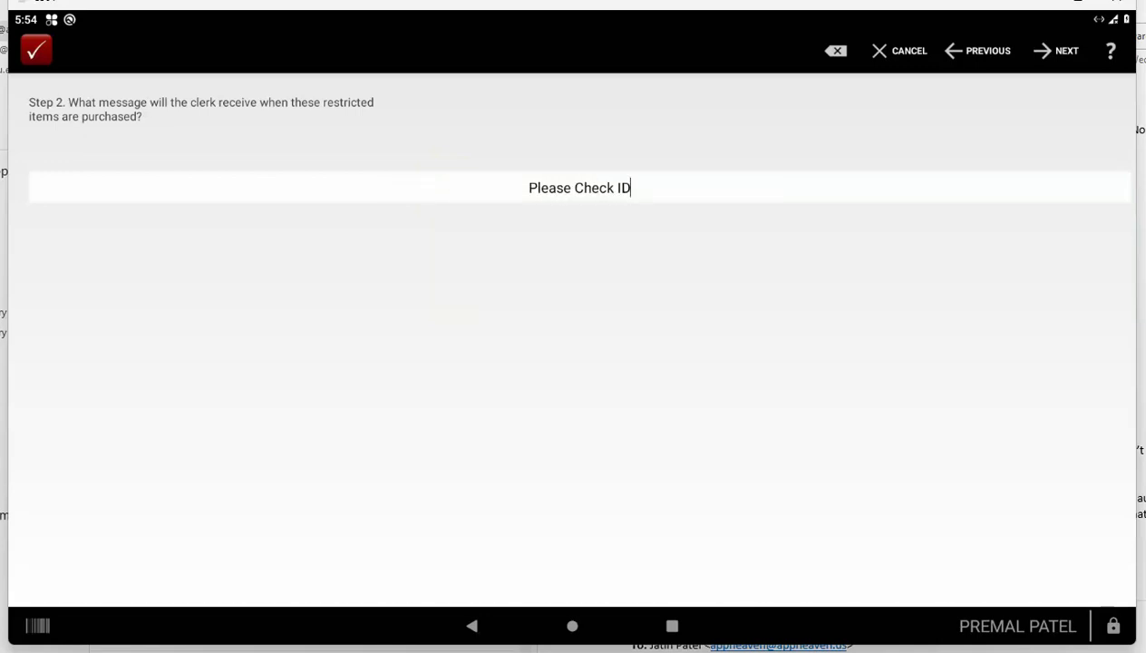
left_click(1052, 52)
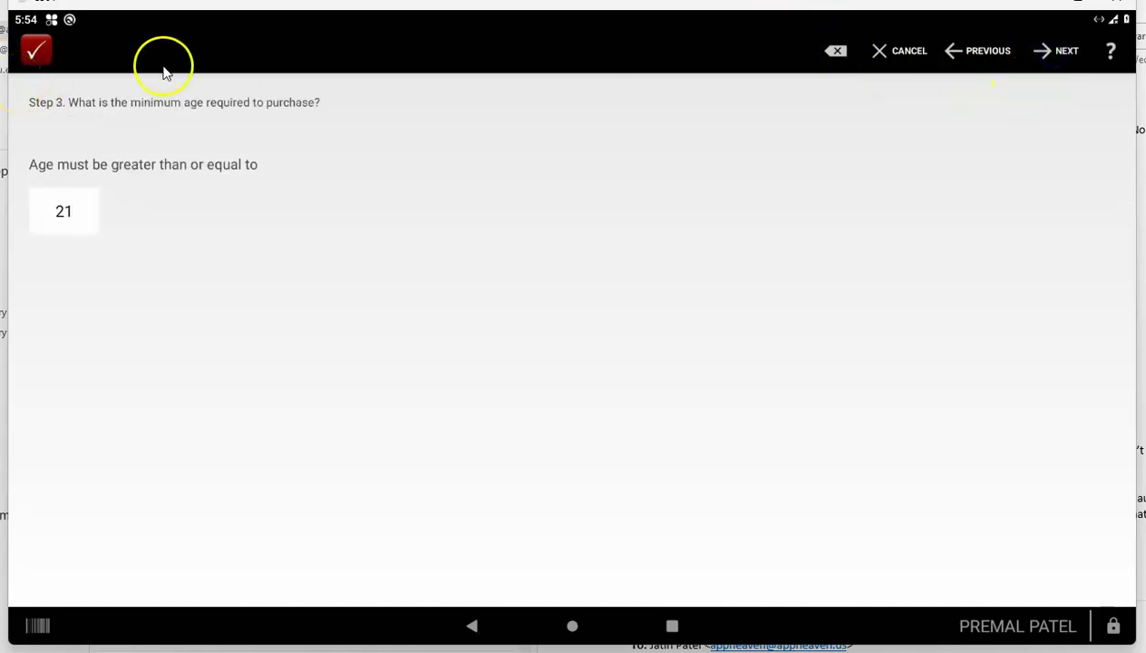
left_click(1045, 76)
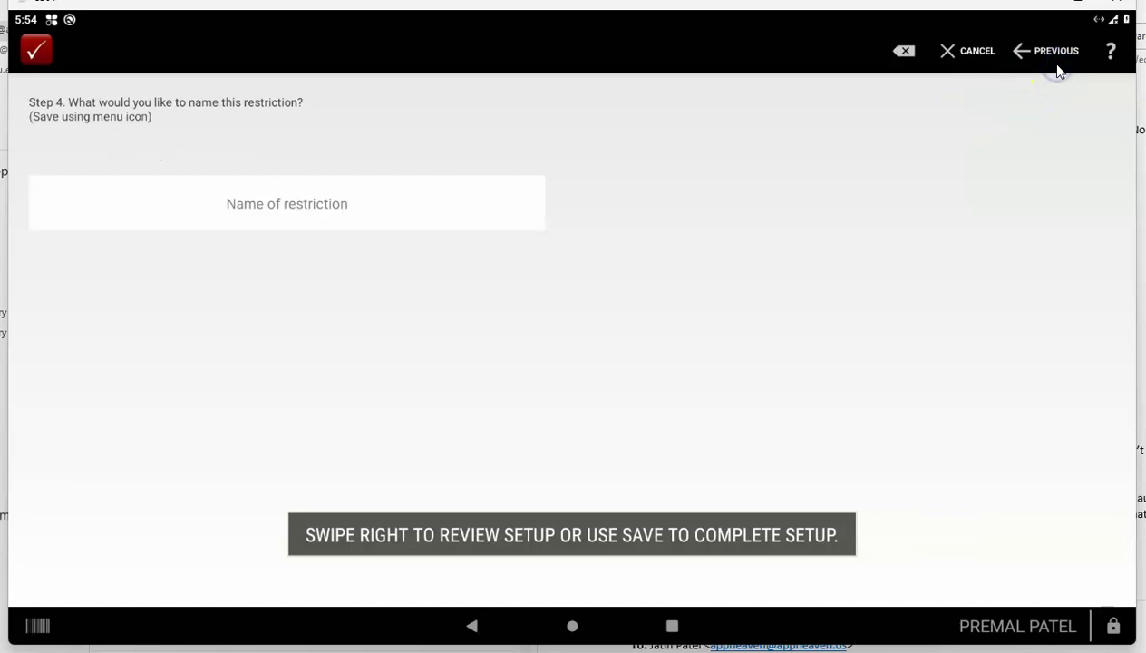
type("Nicotine 1")
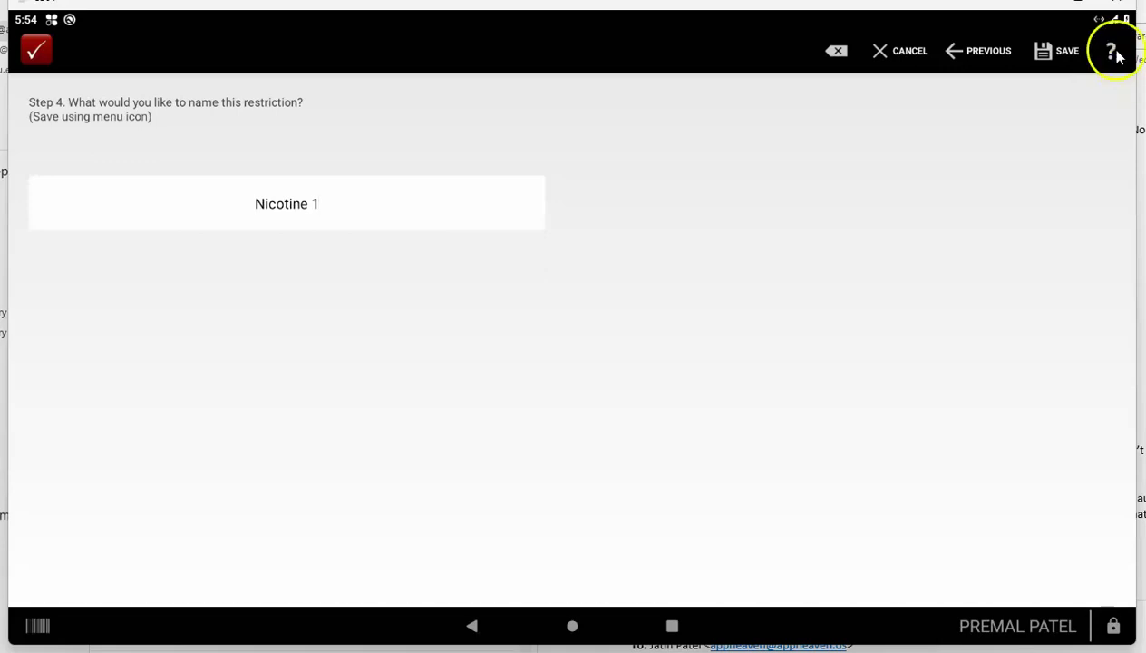
left_click(1061, 50)
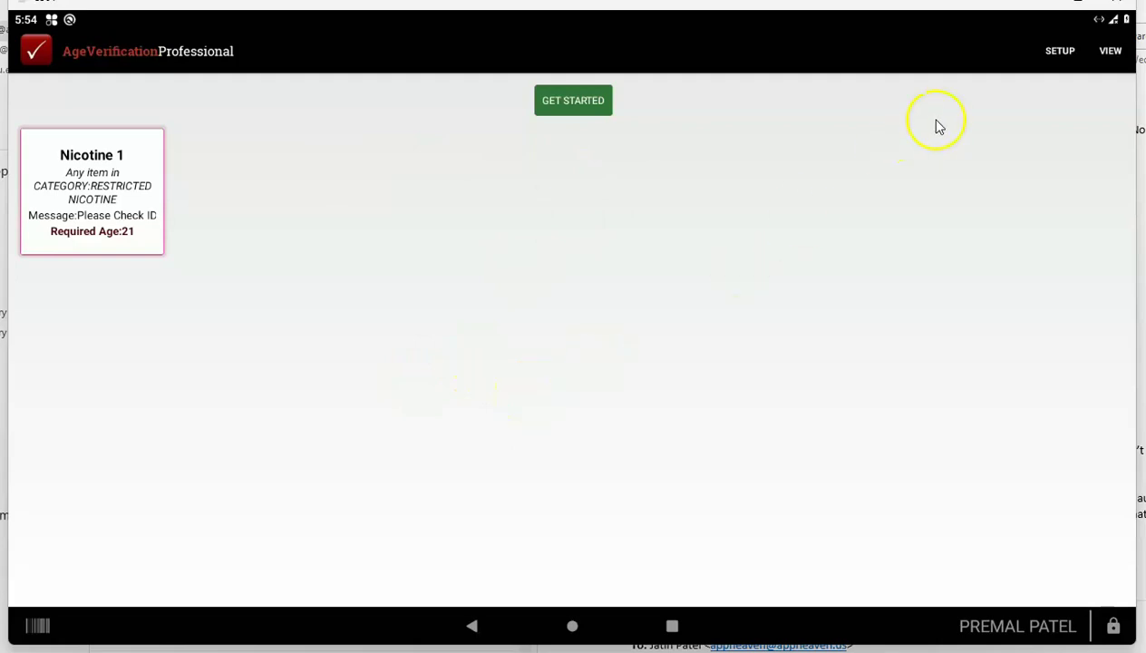
left_click(1070, 55)
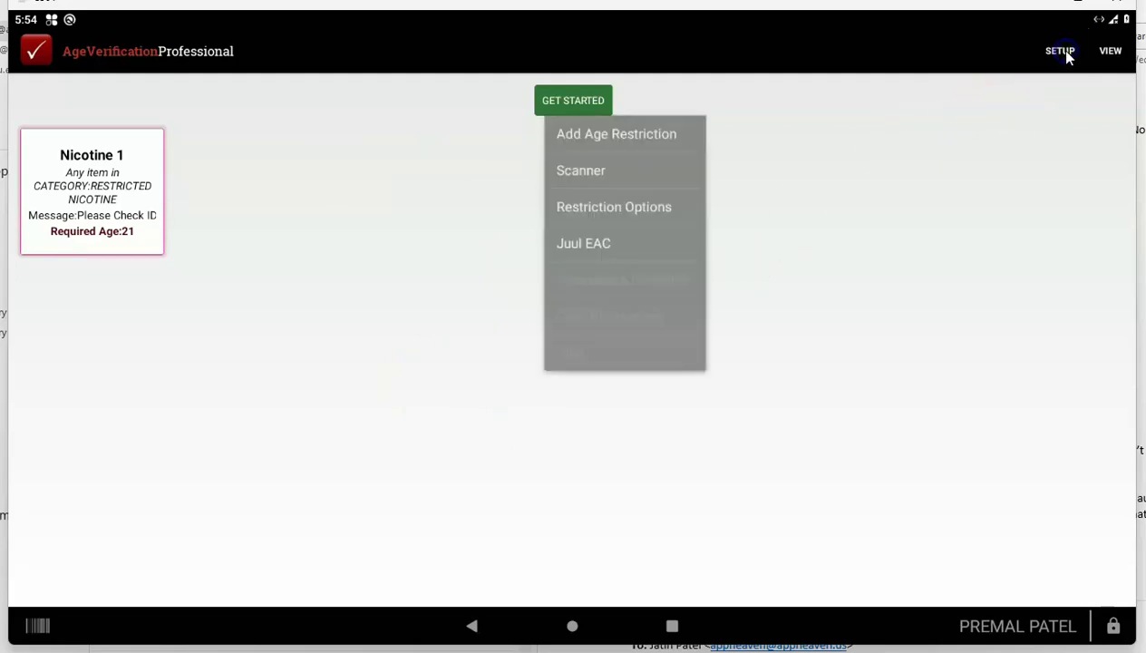
left_click(605, 220)
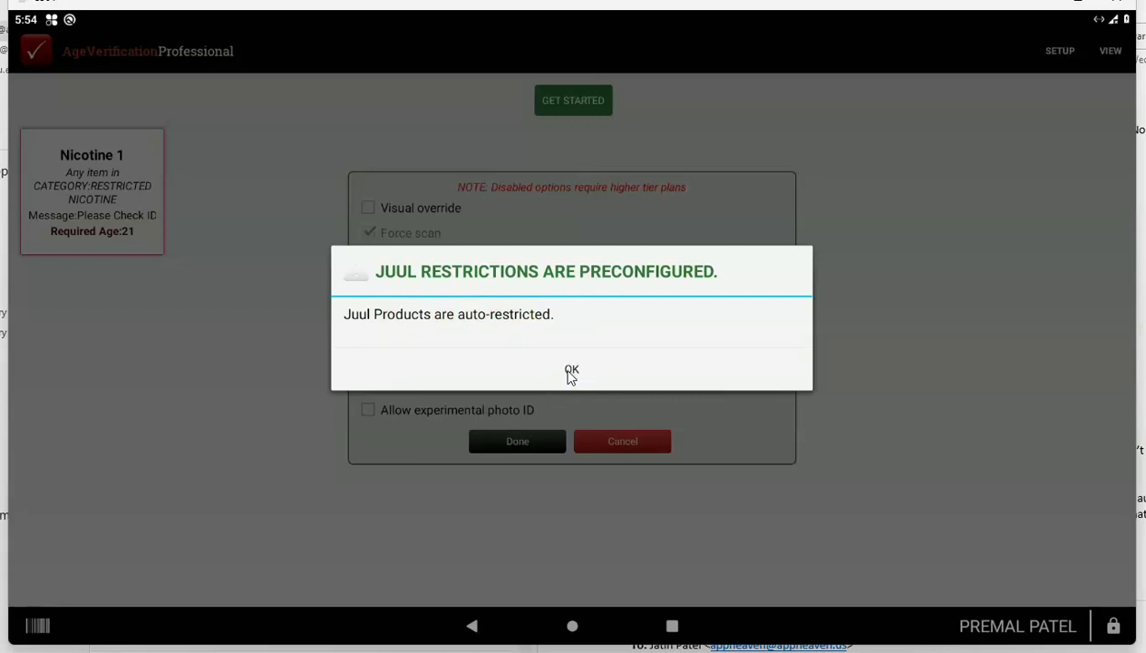
left_click(571, 371)
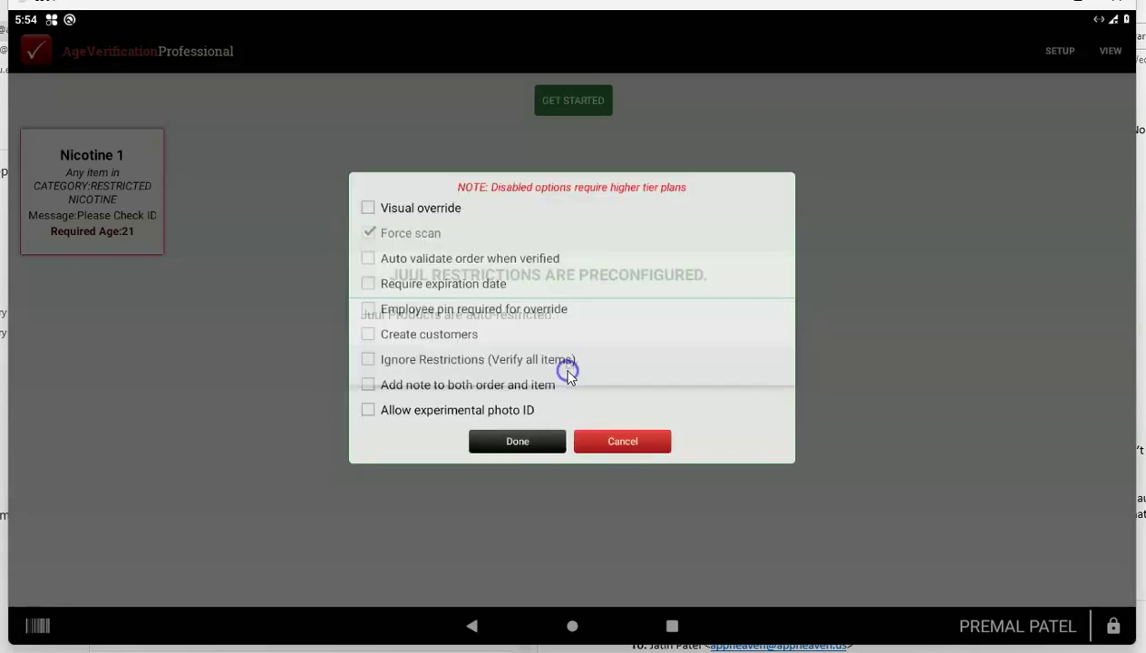
left_click(368, 211)
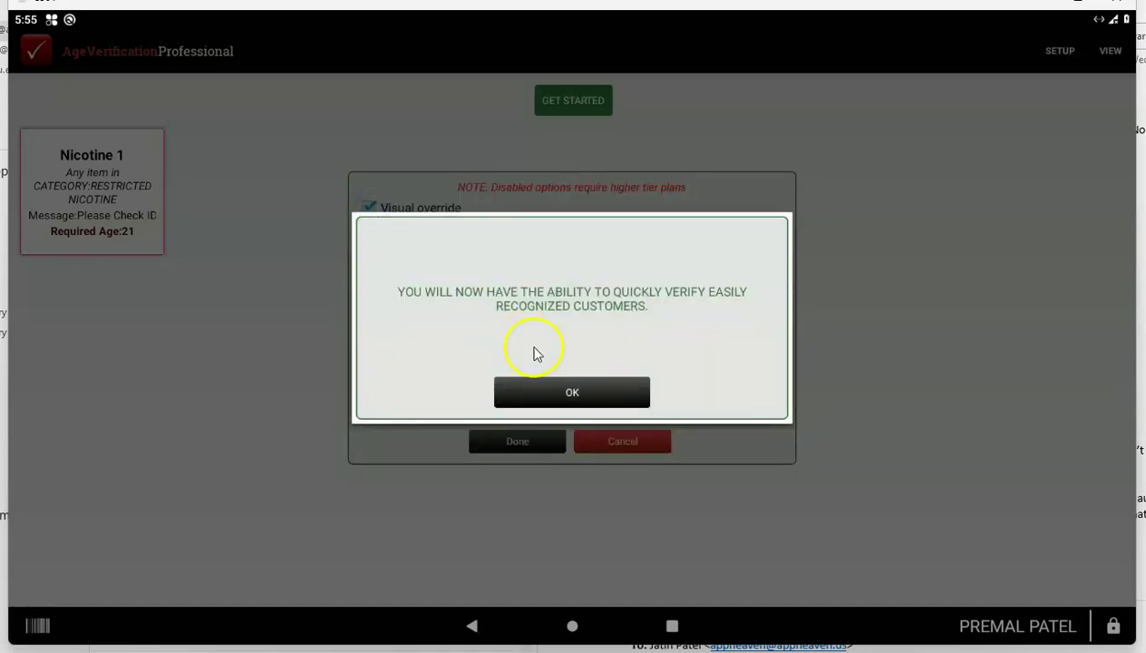
left_click(557, 392)
left_click(368, 210)
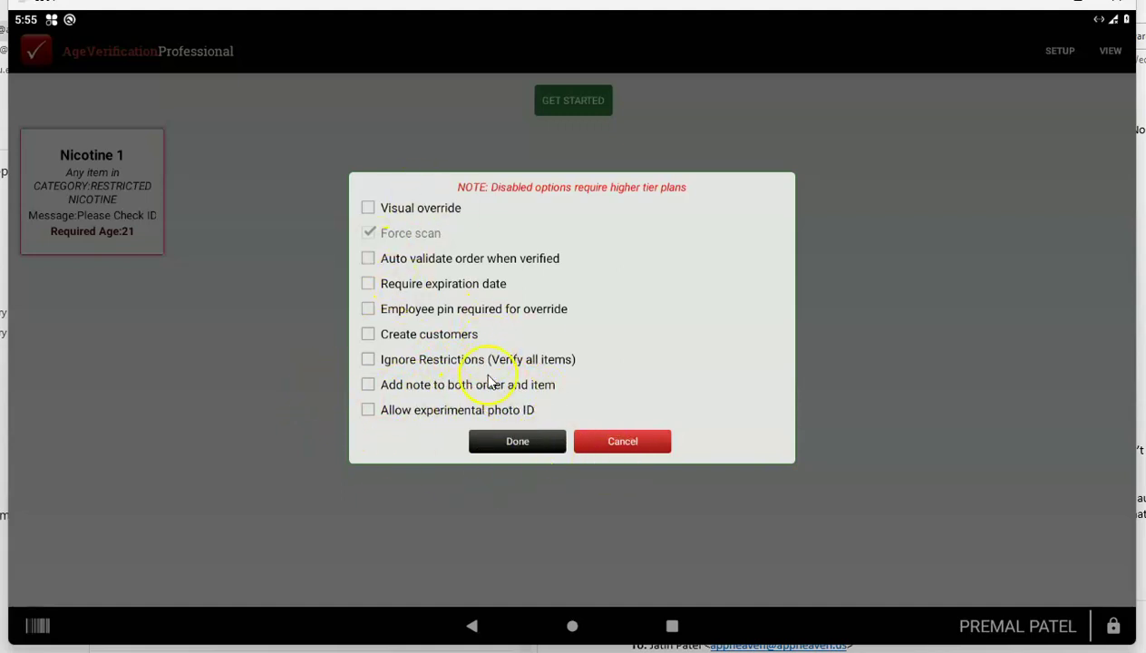
left_click(518, 443)
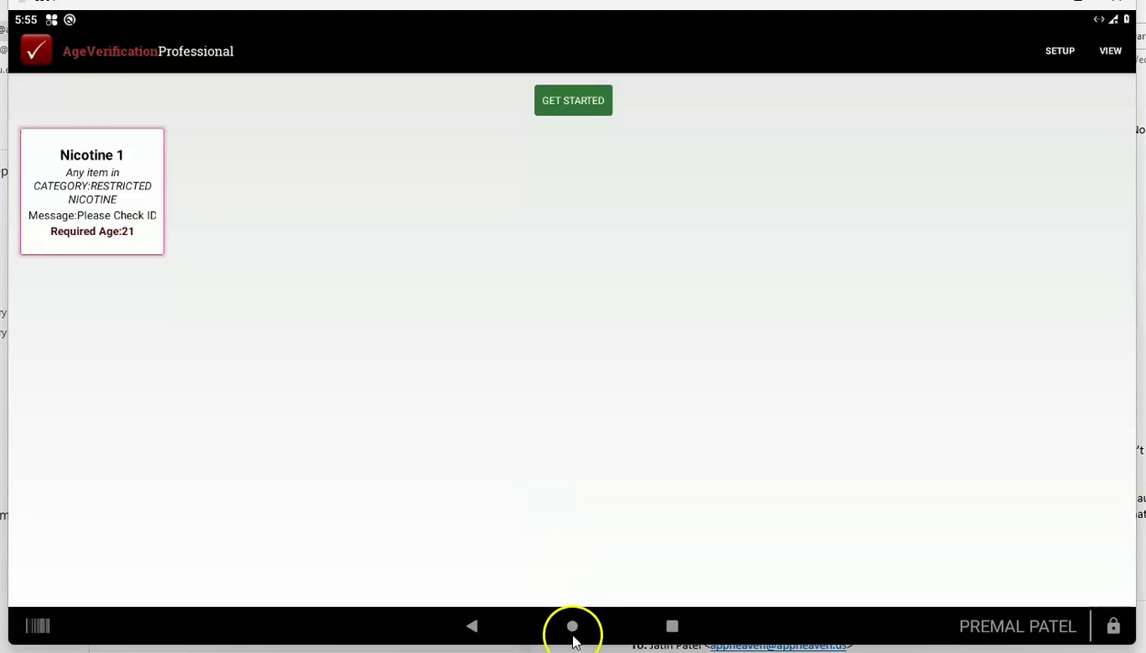
In Register, add the $1.67 Shugah item from Restricted Nicotine to the order
left_click(573, 628)
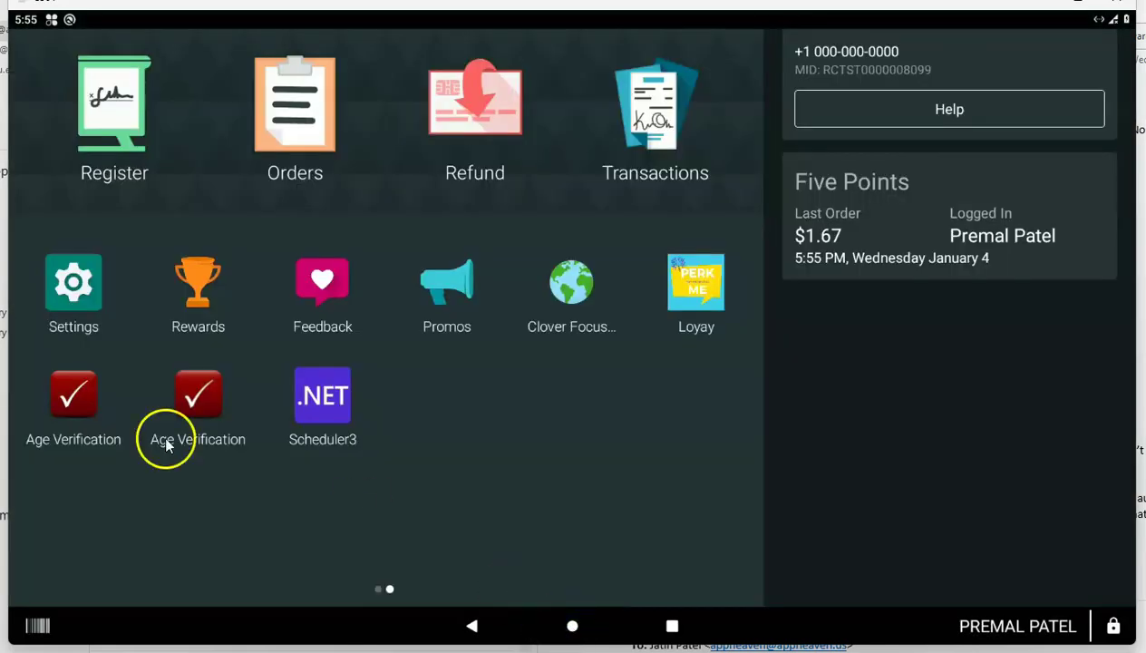
left_click(66, 403)
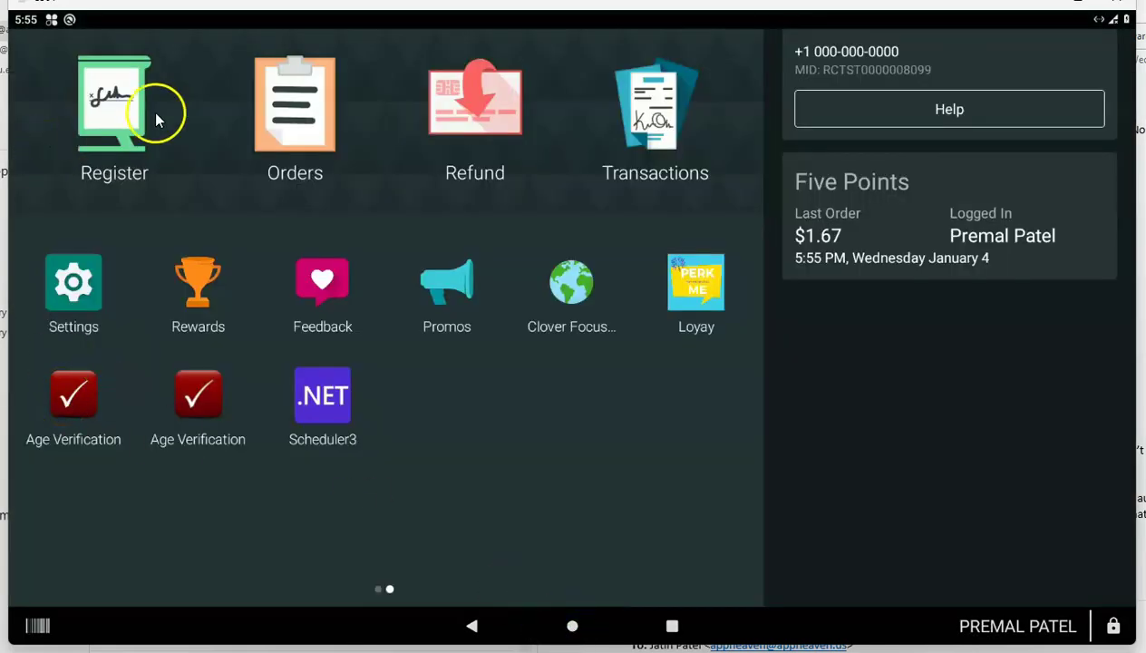
left_click(131, 136)
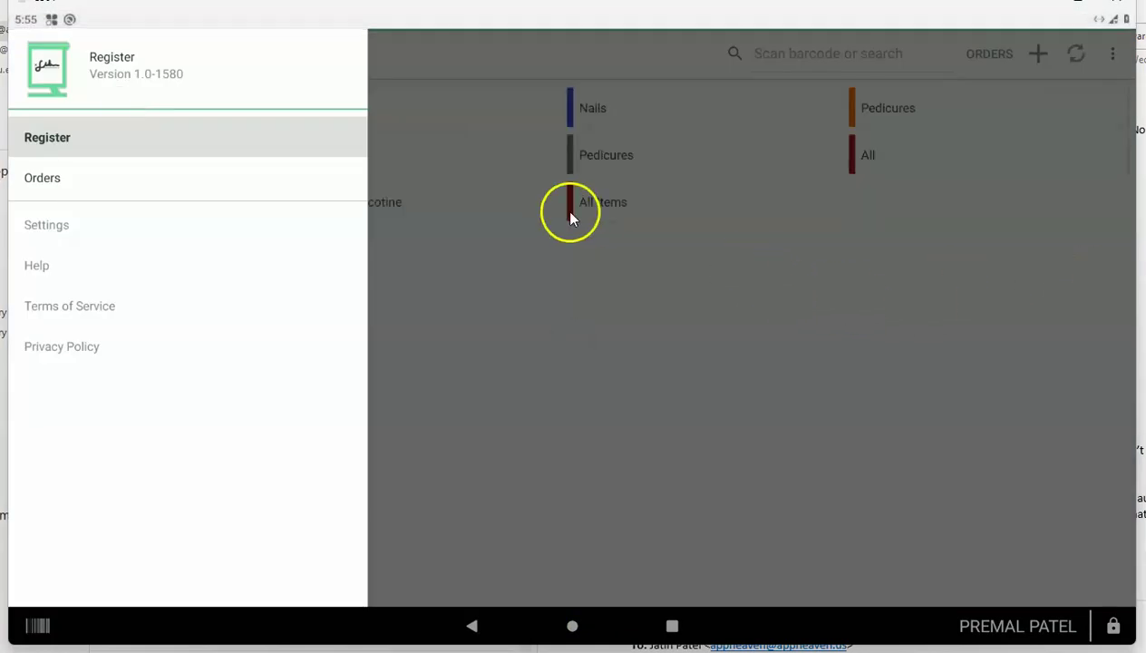
left_click(615, 415)
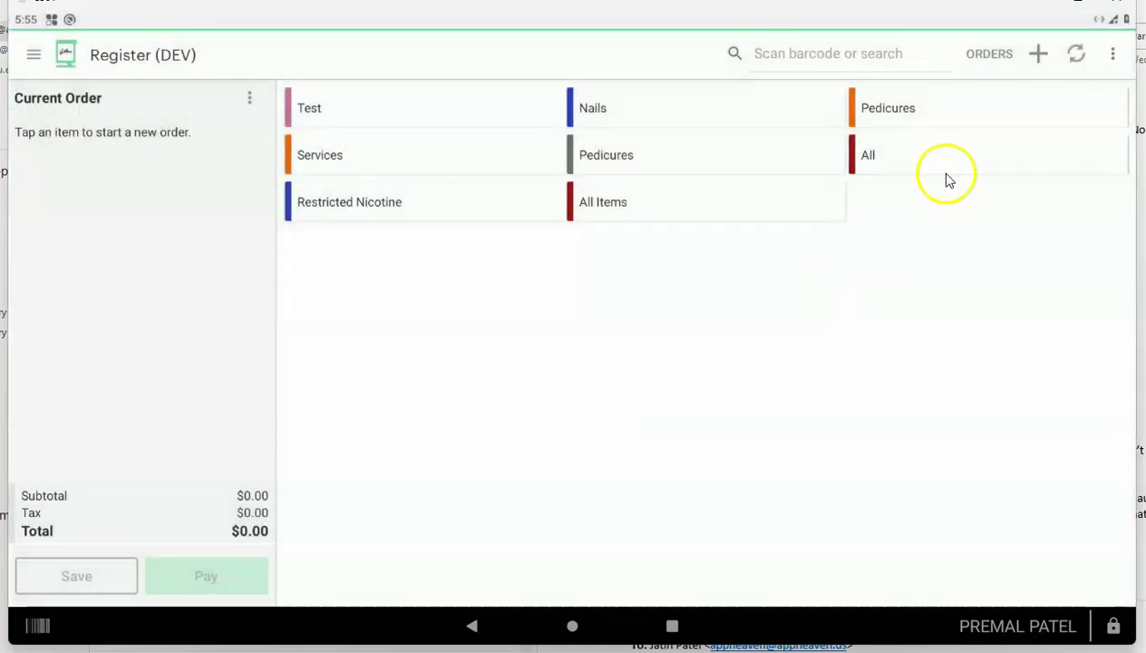
left_click(372, 207)
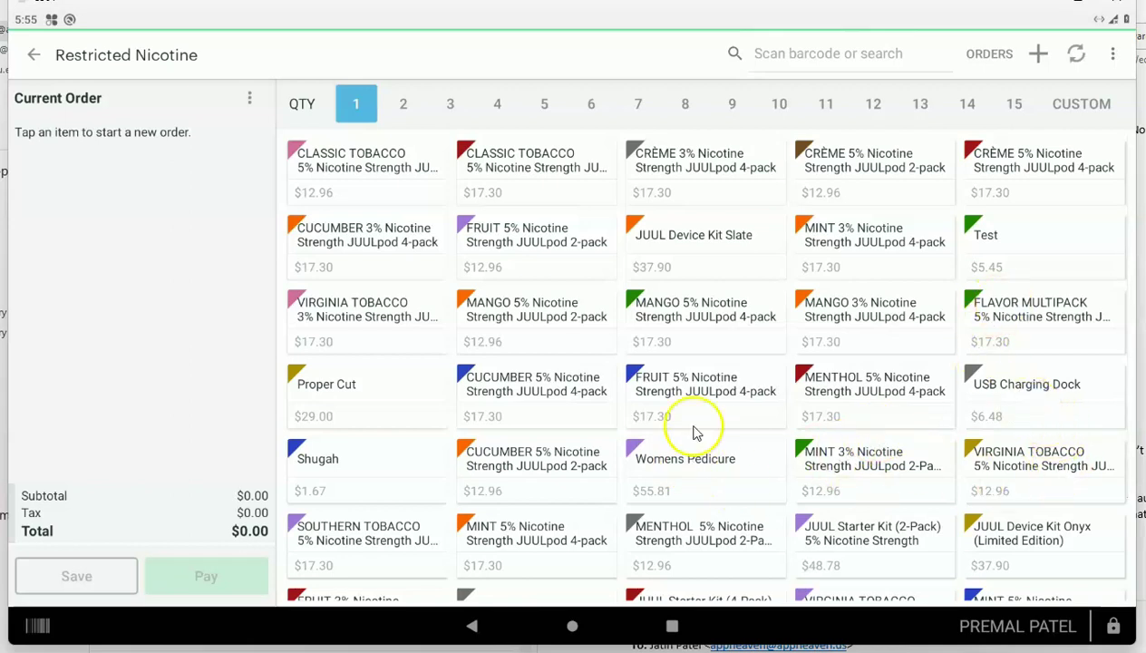
left_click(375, 488)
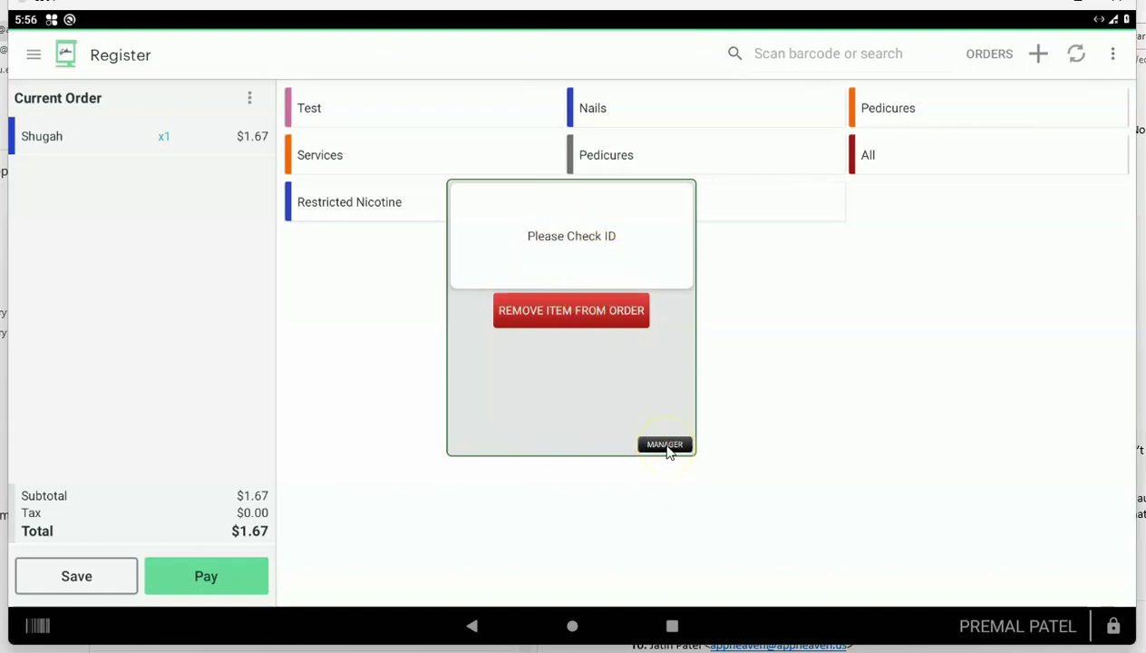
Pass the age 21 ID check, approve the order, and begin payment
left_click(644, 388)
left_click(396, 224)
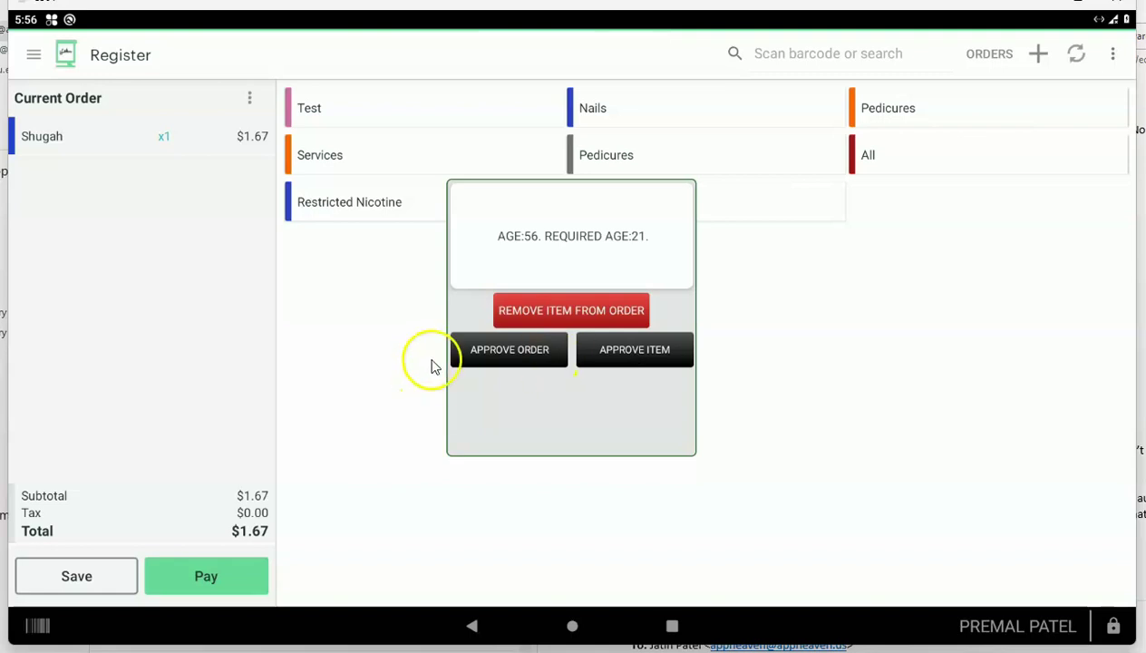
left_click(510, 352)
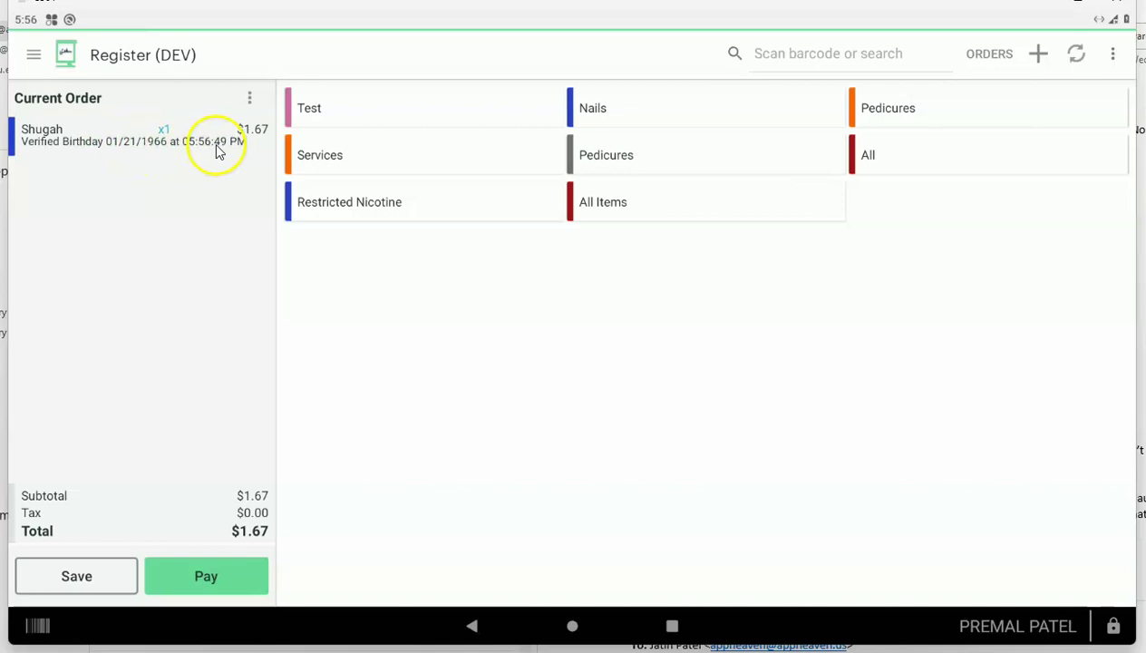
left_click(207, 582)
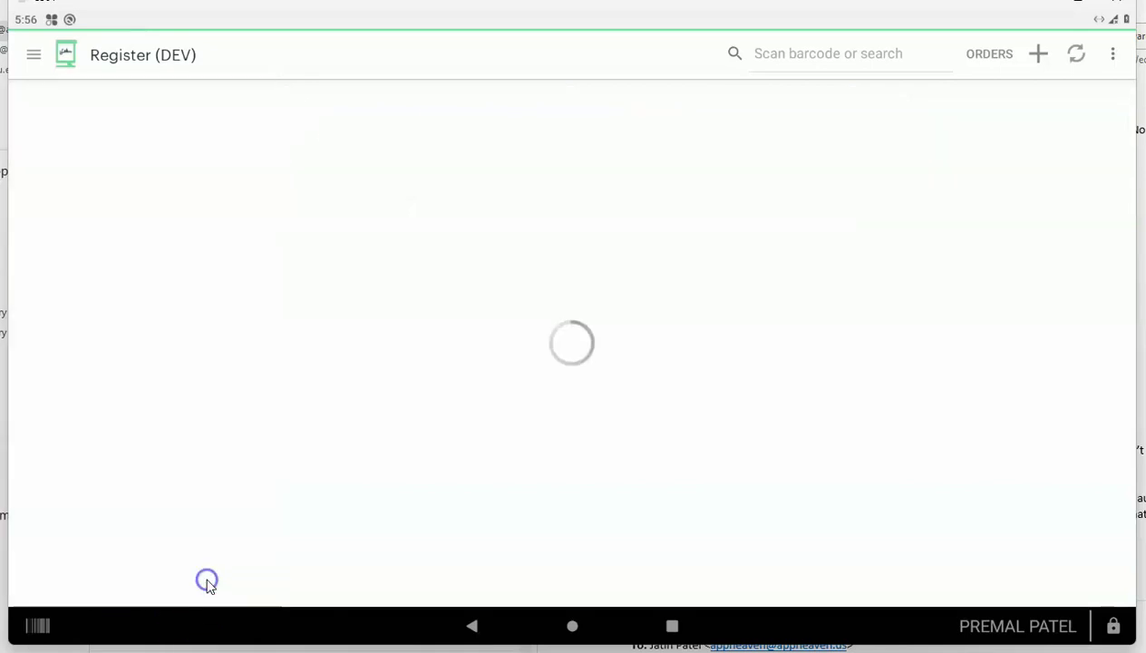
Pay $1.67 in cash without a receipt and review the PAID order's details
left_click(407, 296)
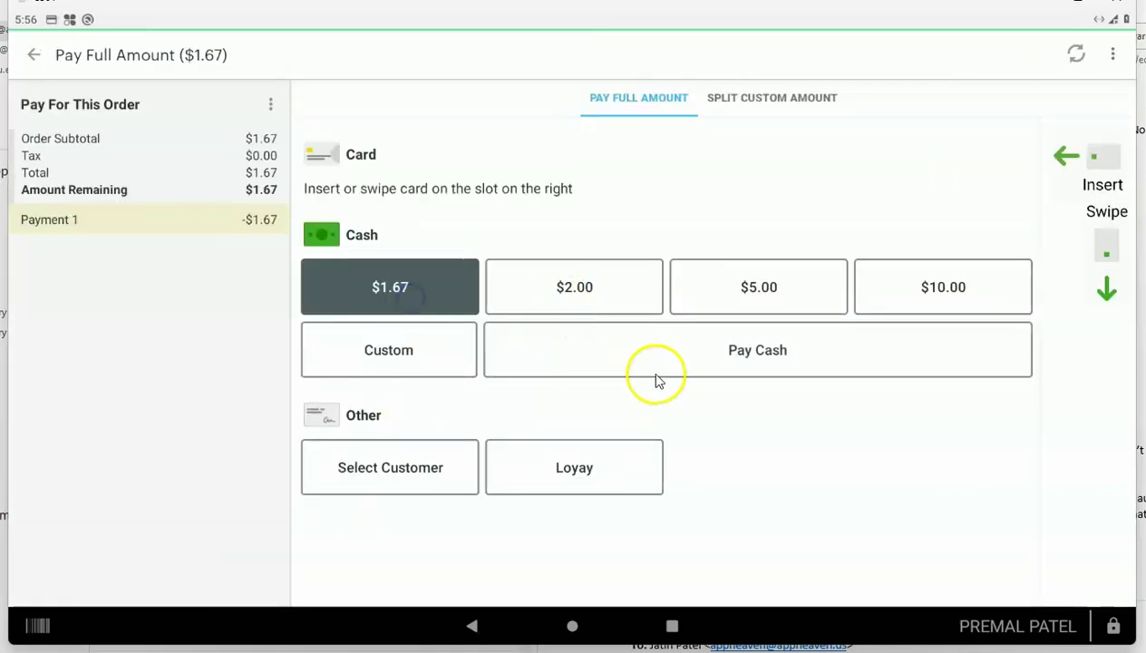
left_click(659, 380)
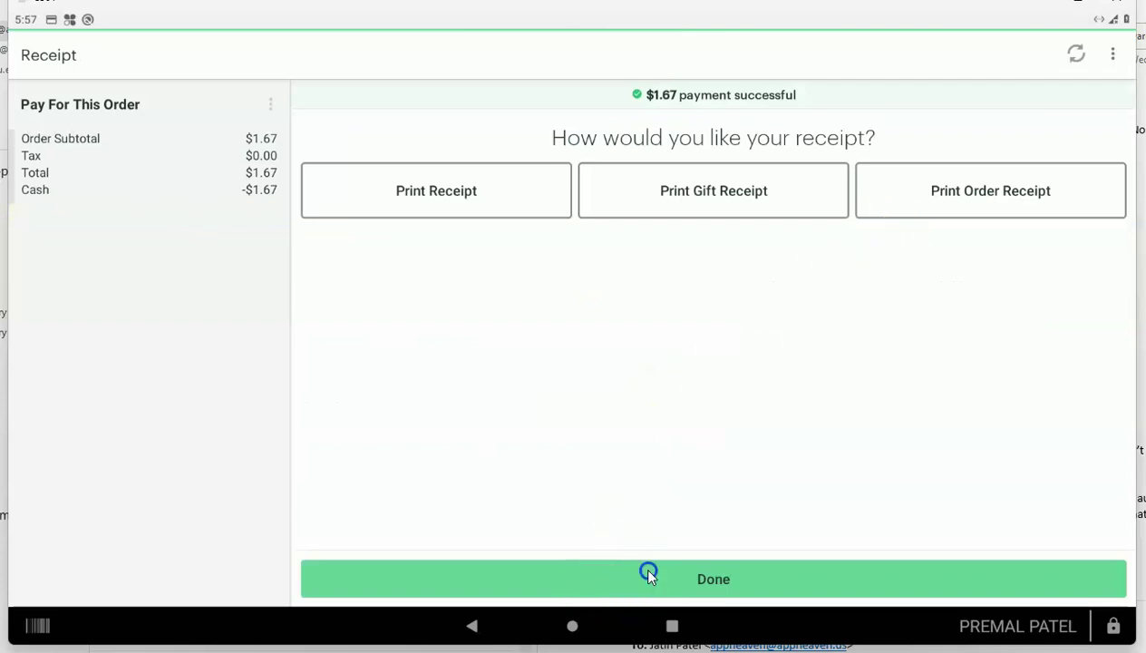
left_click(649, 573)
left_click(979, 56)
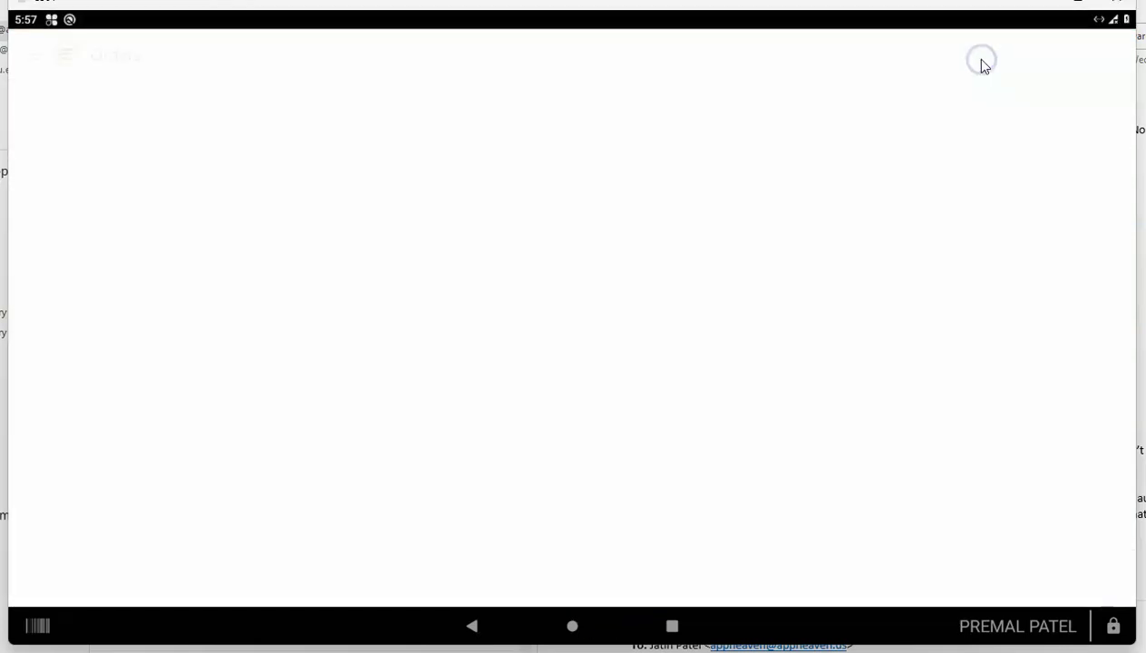
left_click(215, 136)
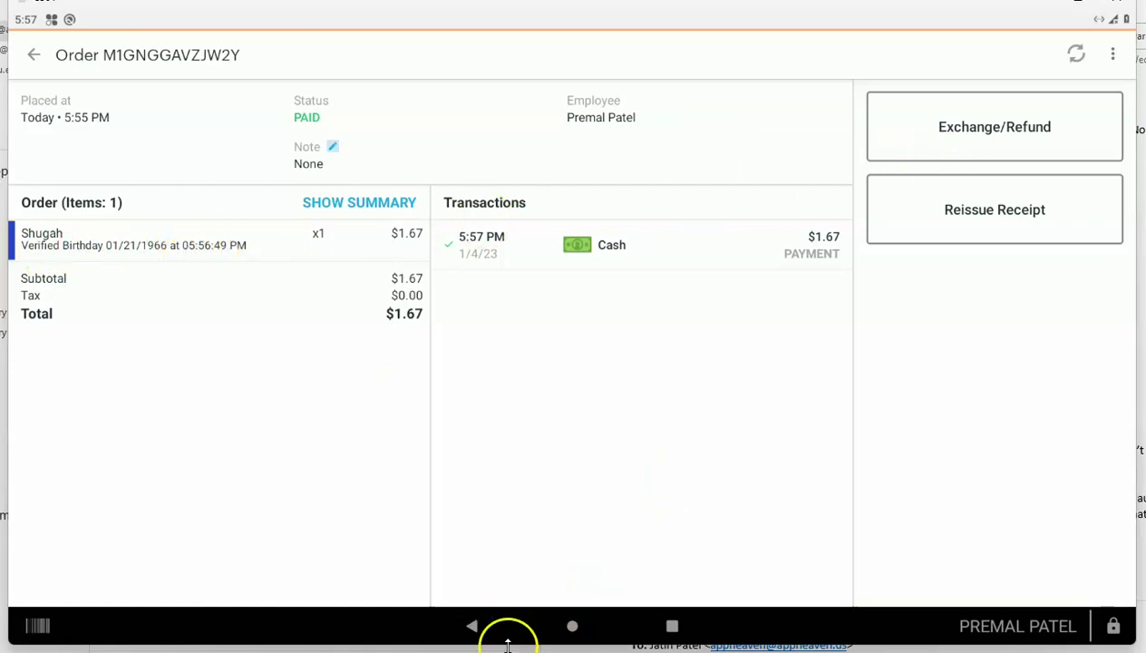
left_click(575, 628)
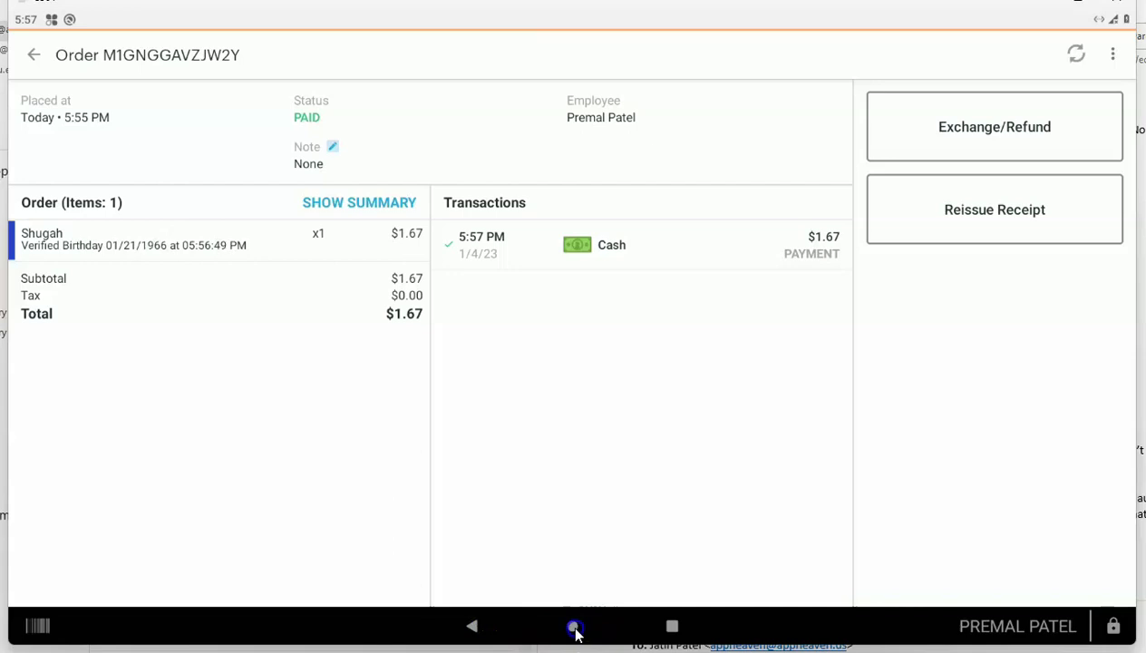